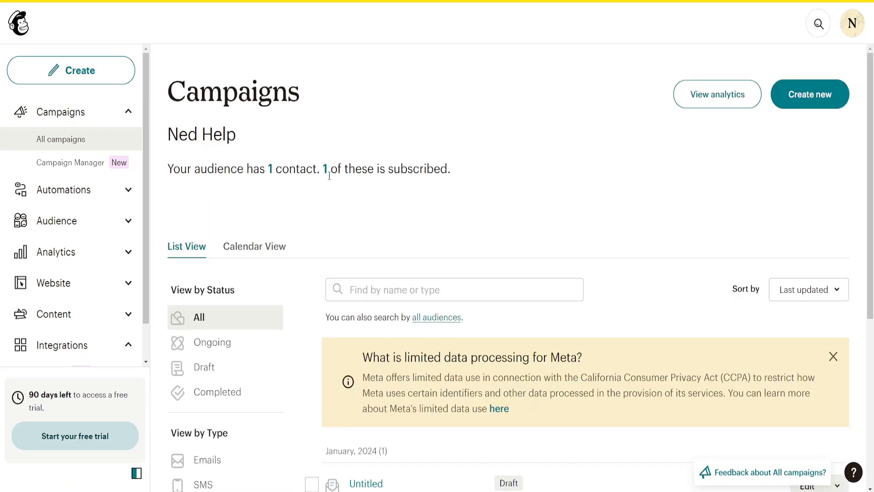
- Zoom the page out and create a new Regular email campaign via Design Email
scroll(330, 177, down, 1)
scroll(331, 180, up, 1)
key(ctrl+minus)
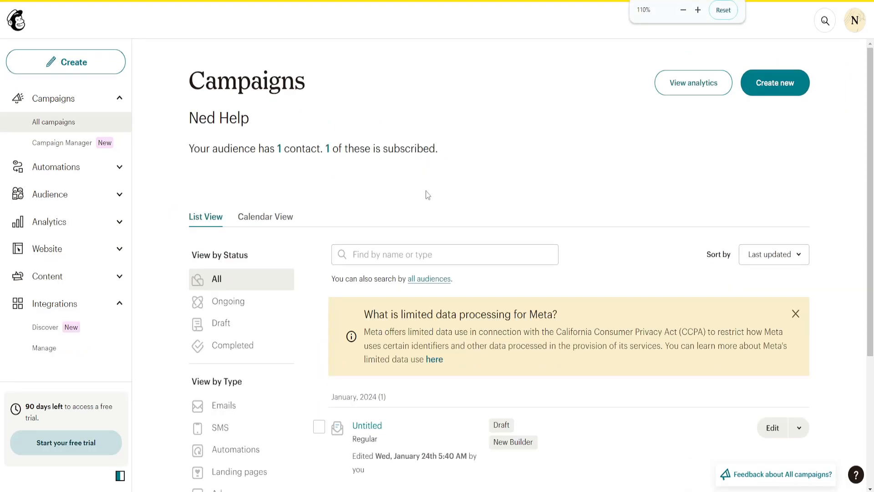
click(772, 83)
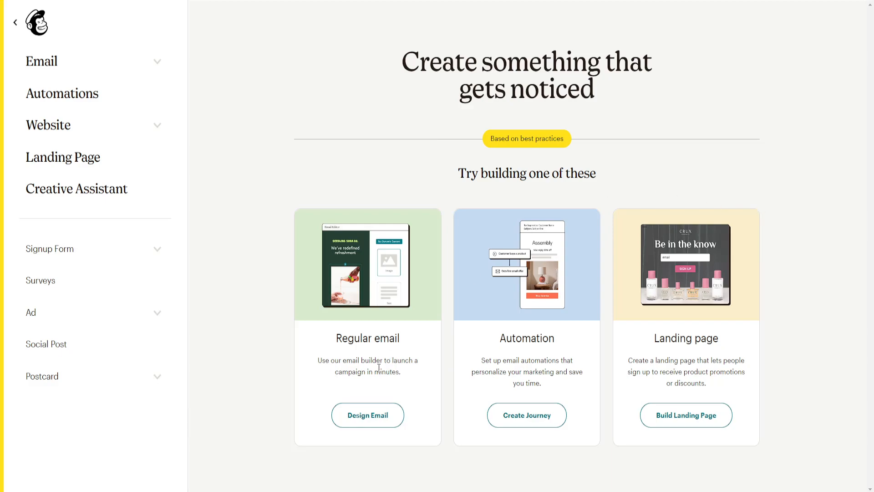
click(368, 422)
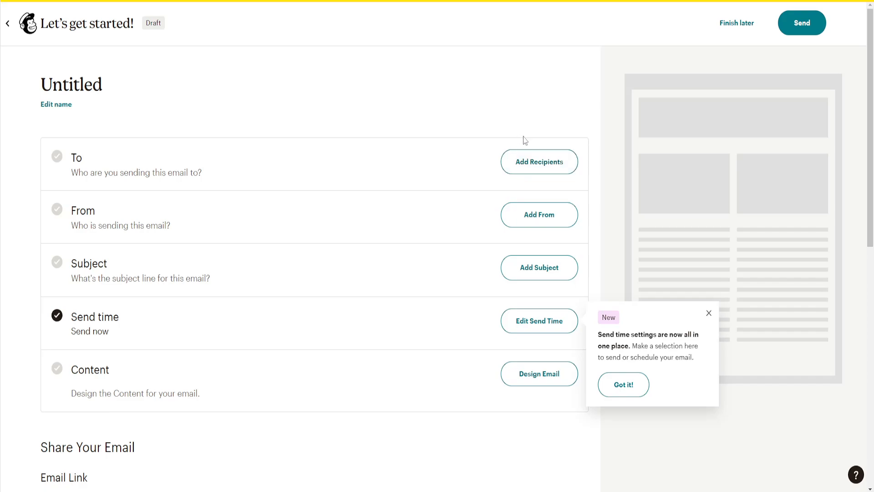
- From the campaign's To row, choose to import contacts as recipients
click(521, 161)
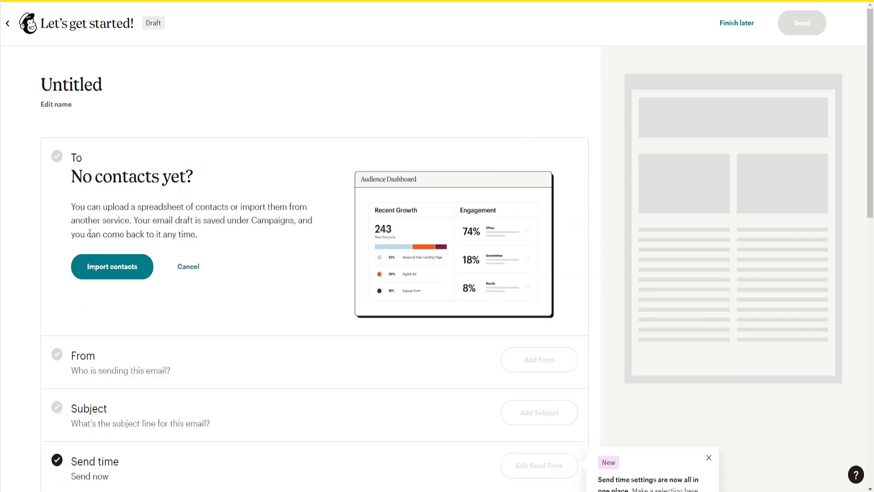
click(117, 274)
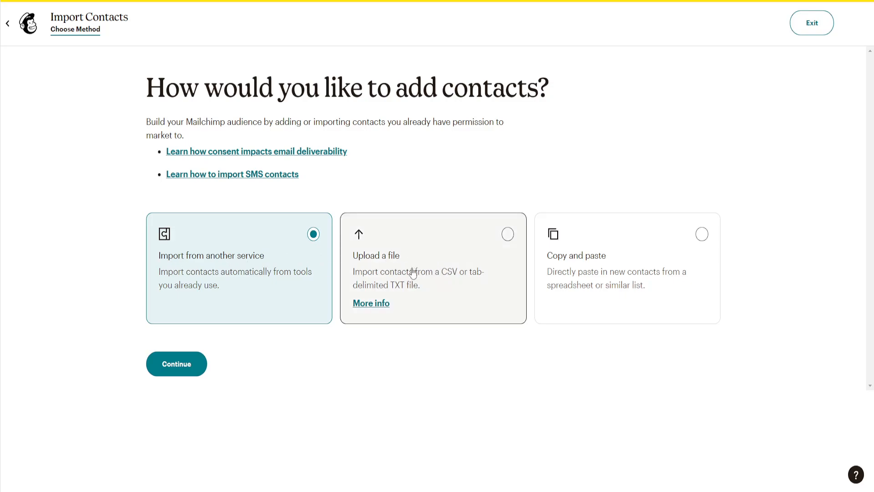
- Choose the Copy and paste method for adding contacts and continue
click(593, 273)
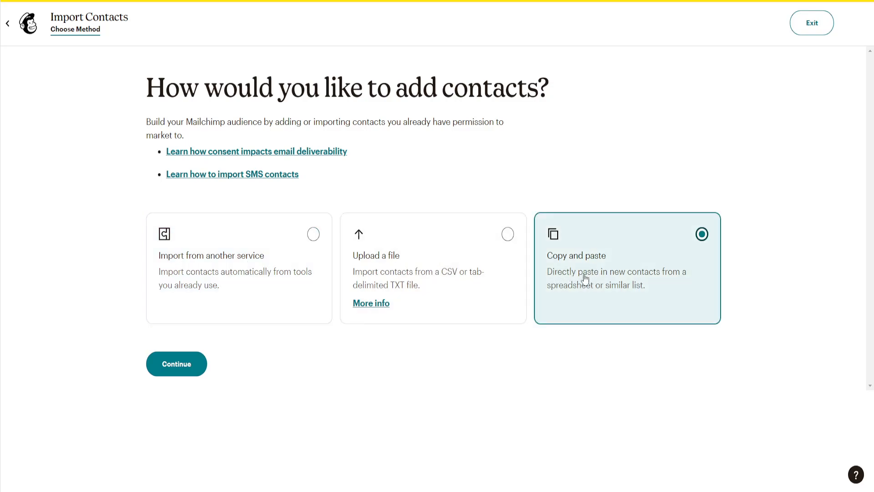
click(172, 362)
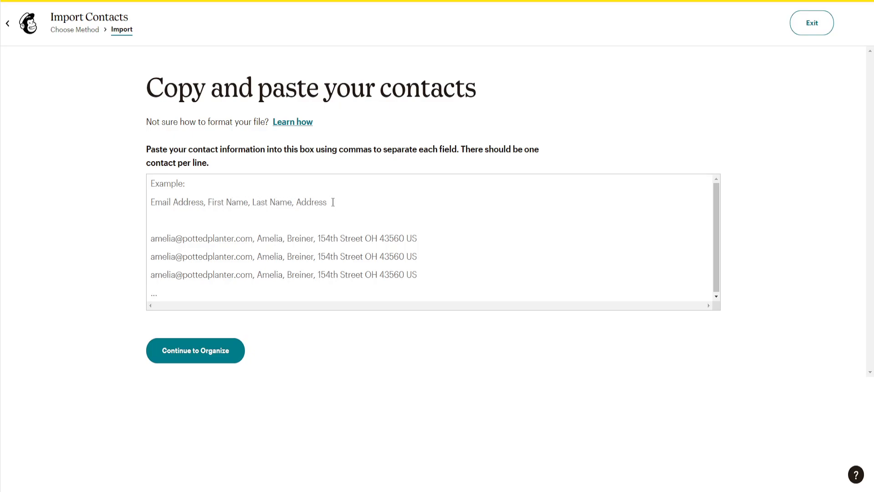
- Paste one contact line with the e-mail address, first name, last name and city, then continue to Organize
click(168, 192)
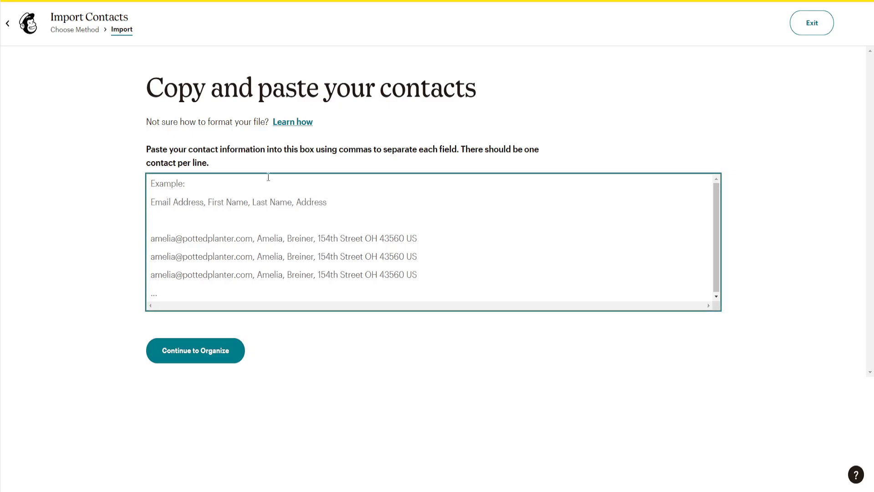
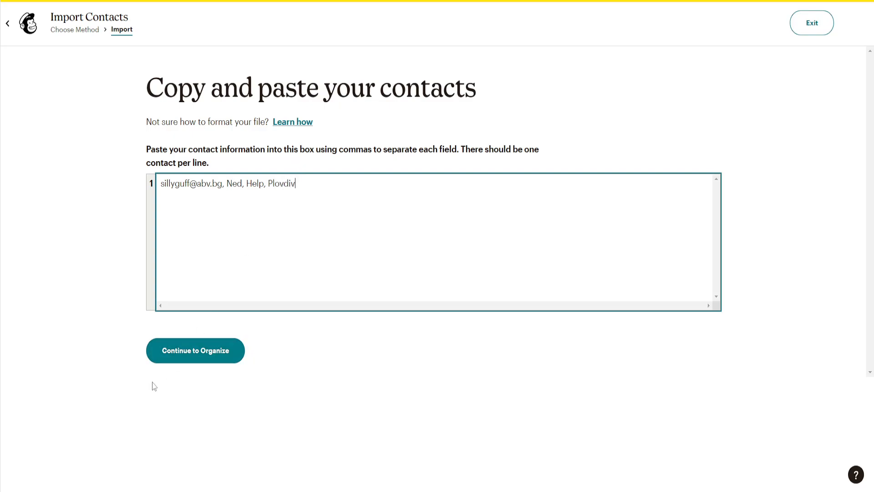
click(195, 357)
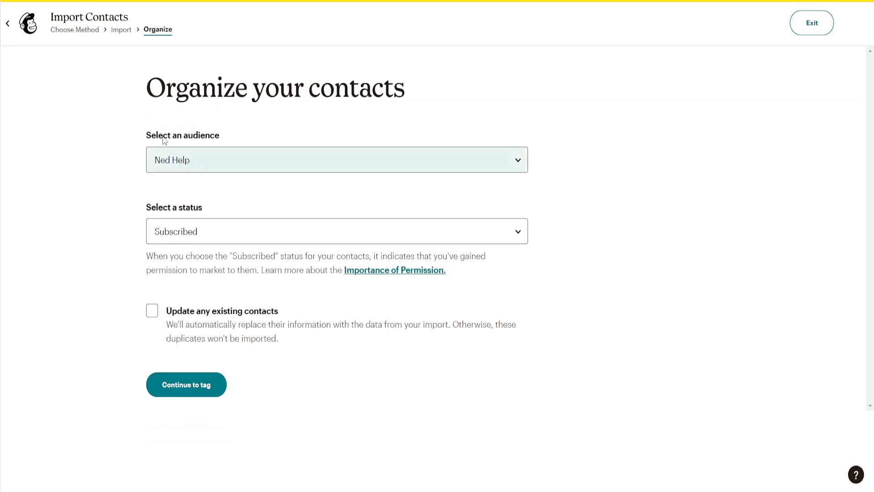
- Import into the existing audience as Subscribed with Update any existing contacts enabled, then continue to tagging
click(208, 161)
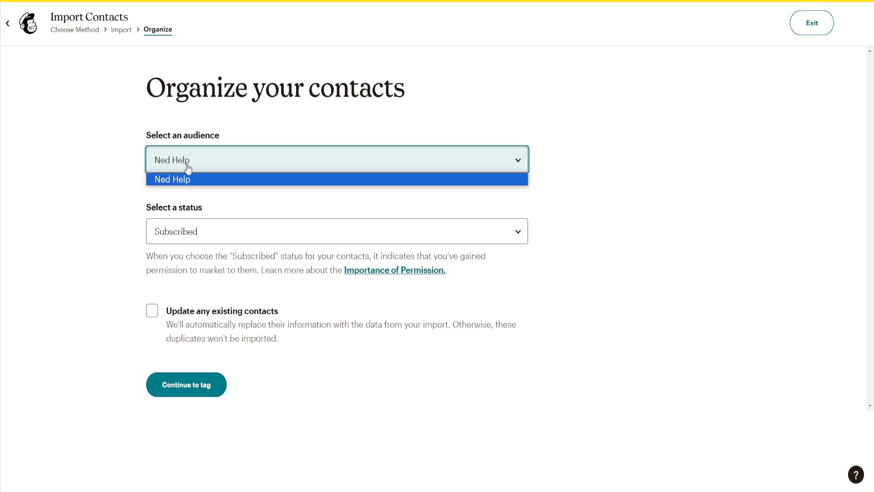
click(180, 181)
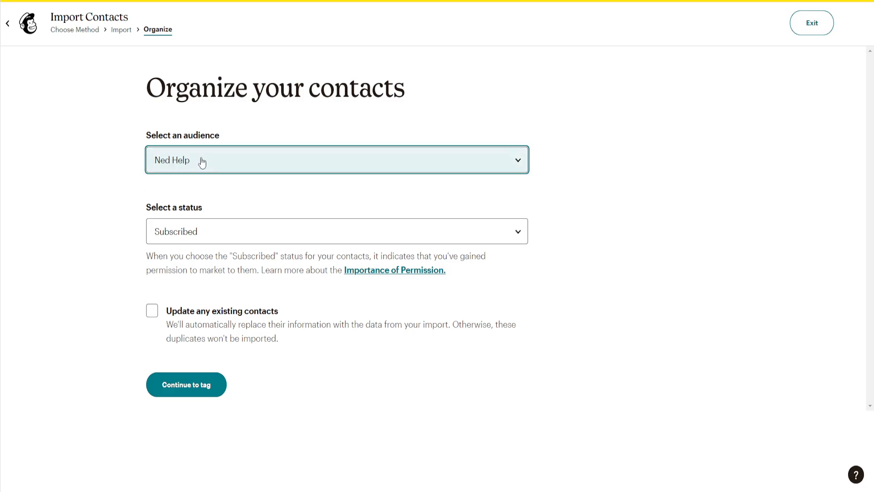
click(176, 228)
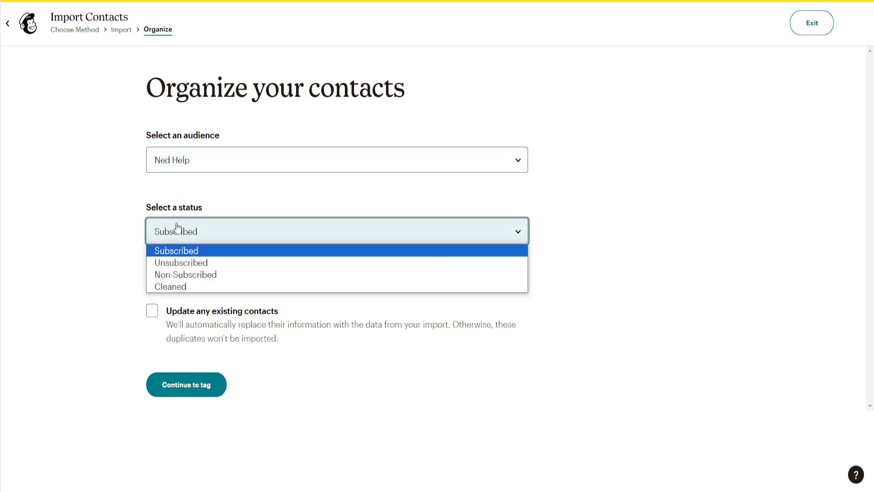
click(196, 251)
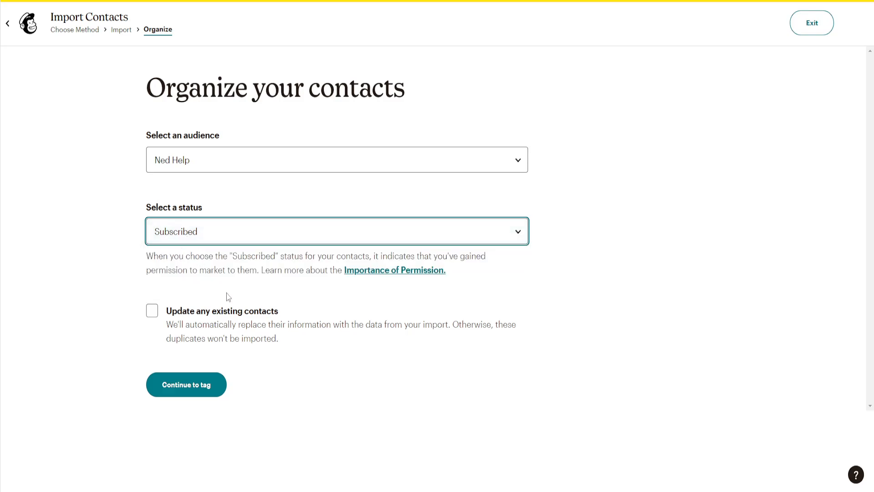
click(152, 312)
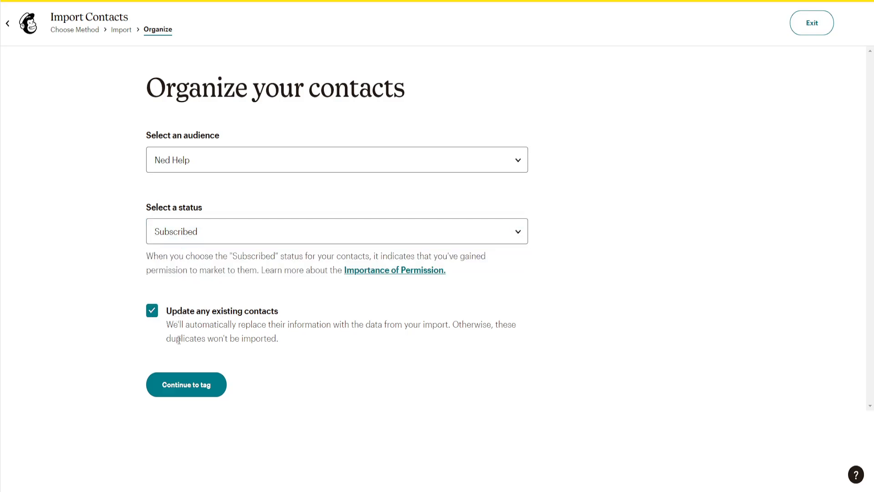
click(195, 390)
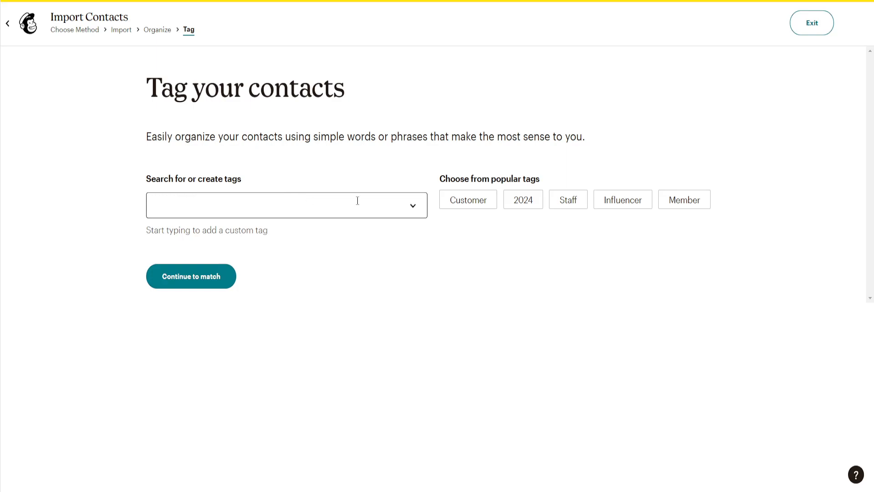
- Tag the contacts Customer, Influencer and Member, dropping the extra lowercase 'customer' tag, then continue to matching
click(415, 207)
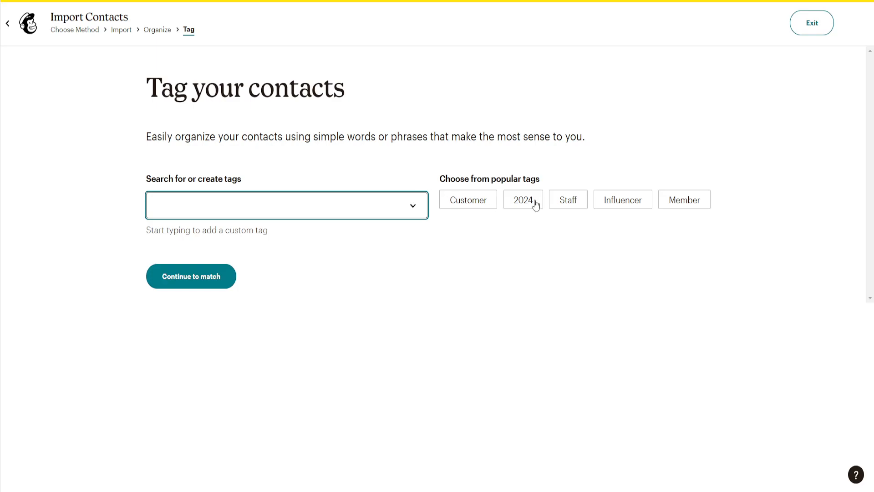
text(customer)
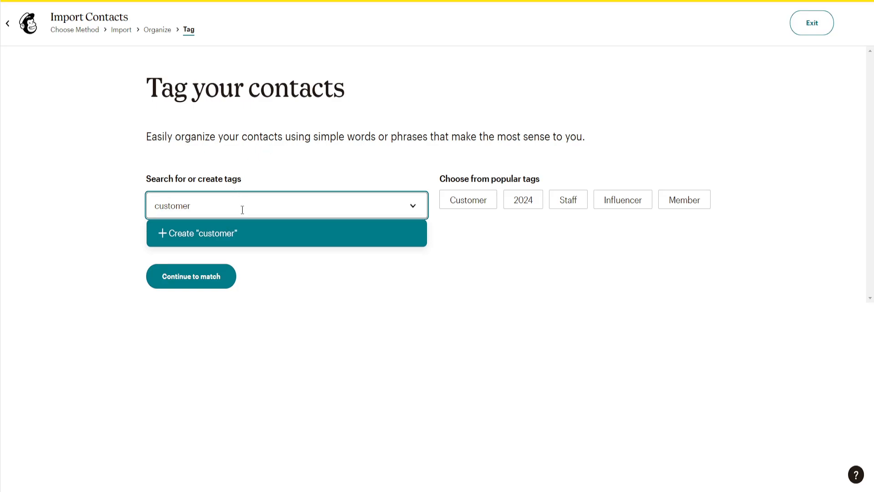
click(244, 232)
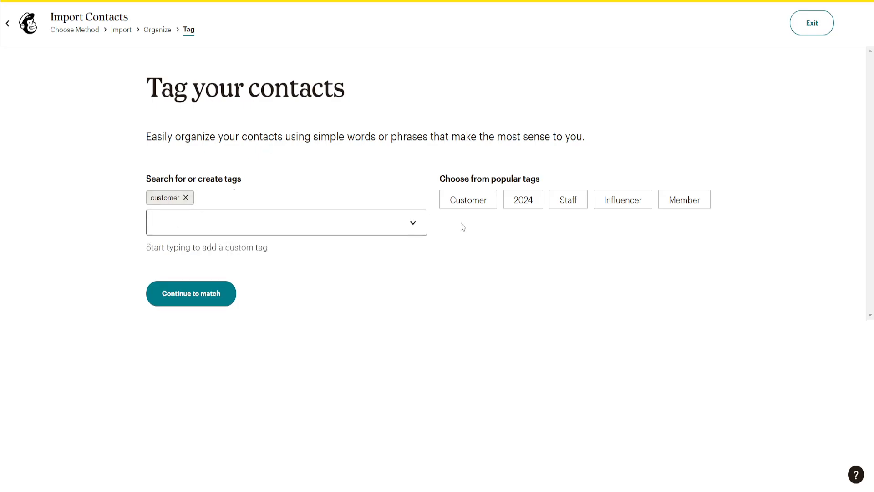
click(485, 202)
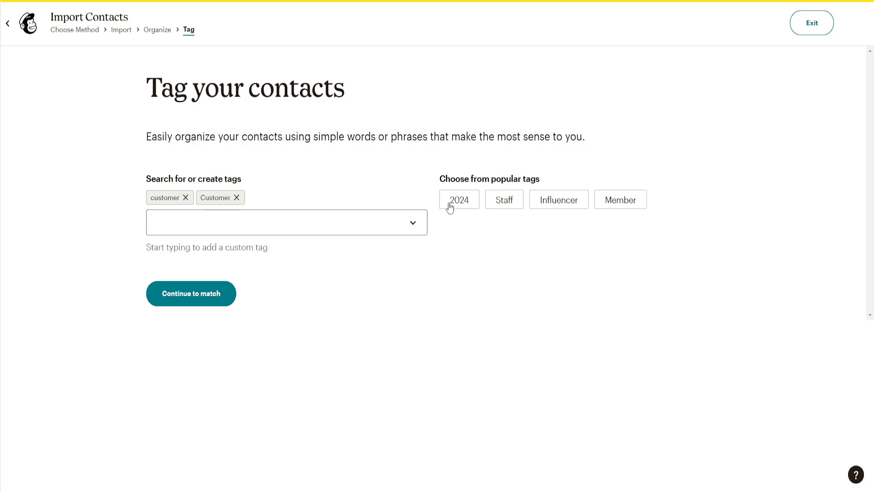
click(190, 200)
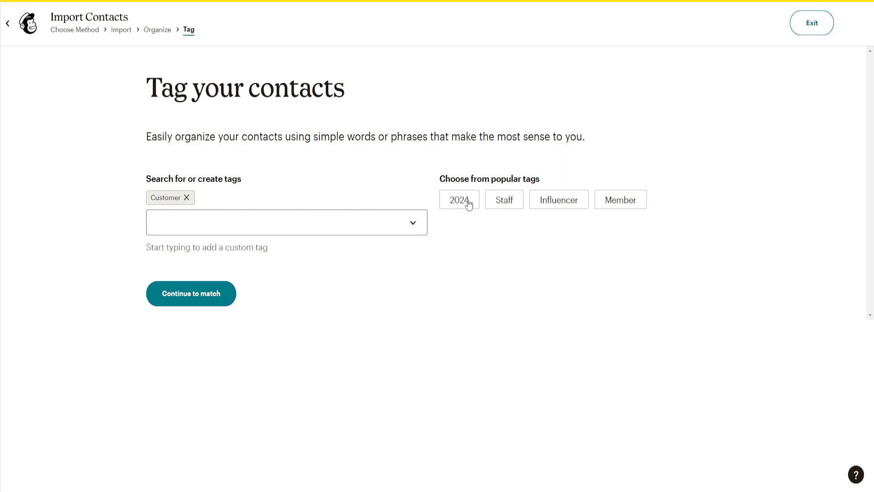
click(556, 205)
click(562, 203)
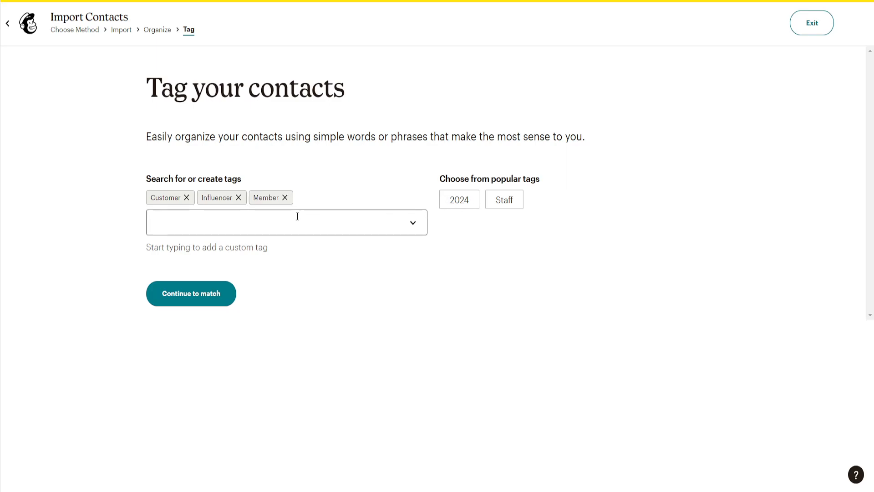
click(207, 300)
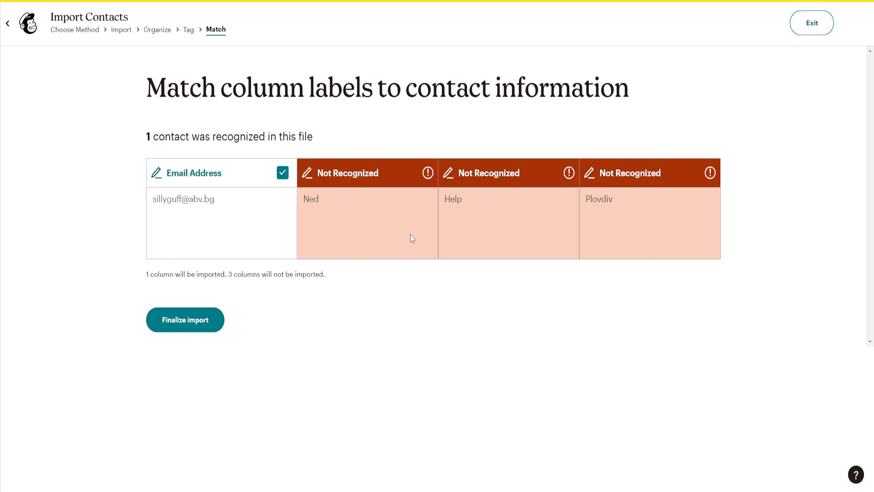
- Leave the unrecognized columns unmatched and finalize the import
click(310, 171)
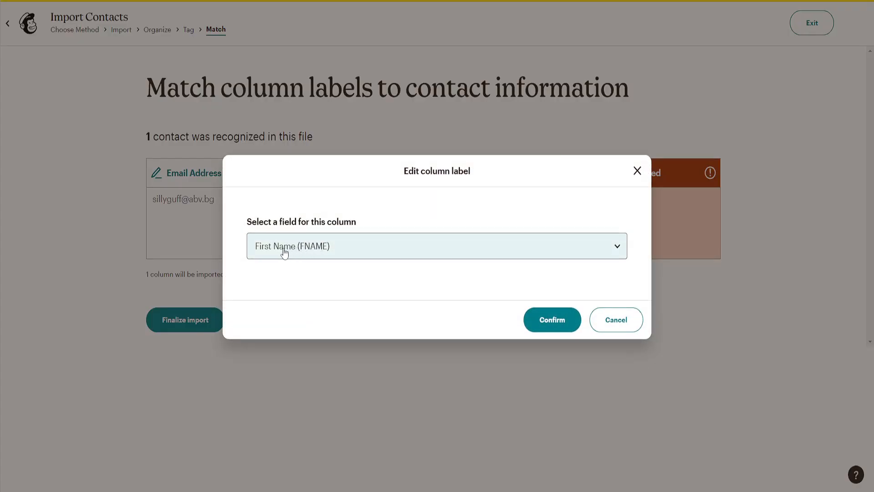
click(288, 250)
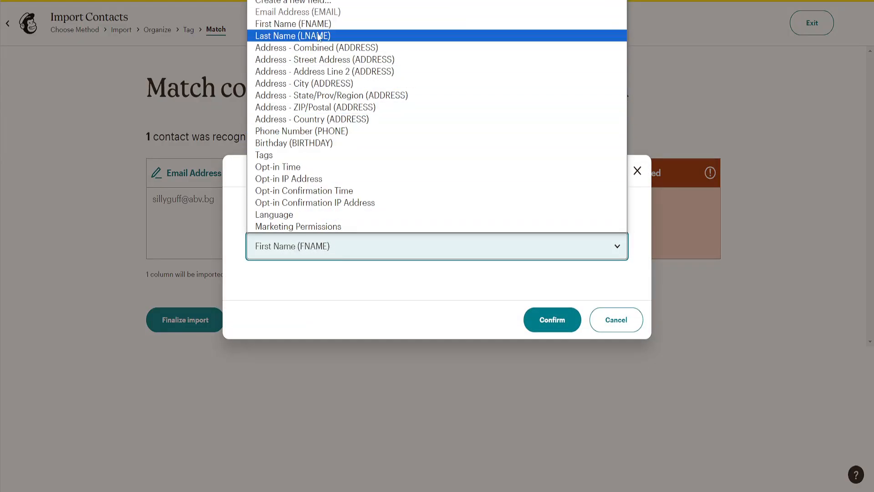
click(618, 329)
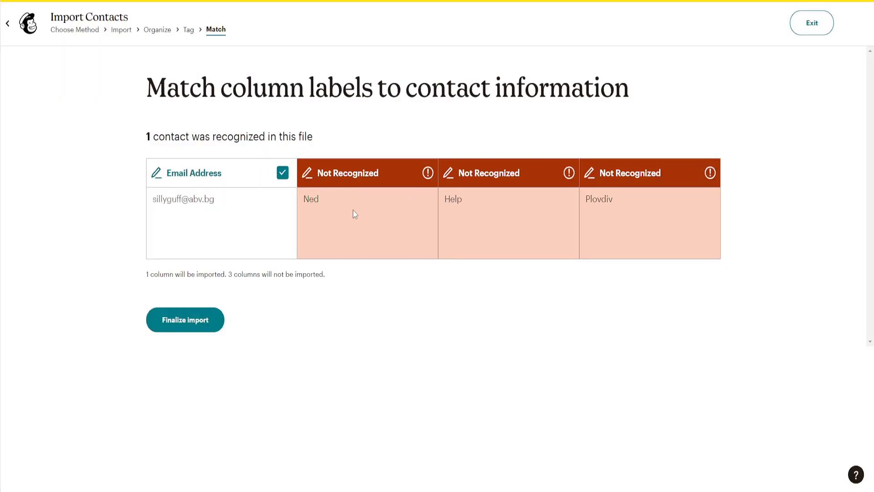
click(183, 328)
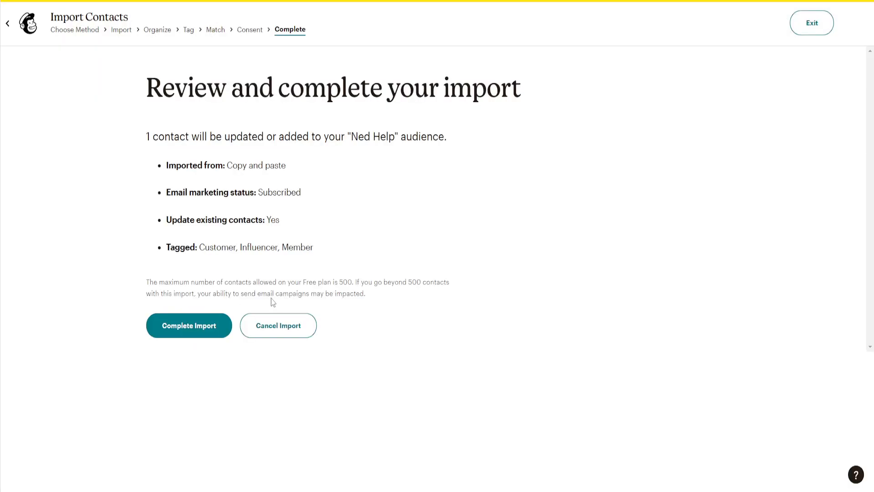
- Read the review summary: 1 contact, Subscribed, updates enabled, tagged Customer, Influencer and Member
drag(163, 93, 526, 91)
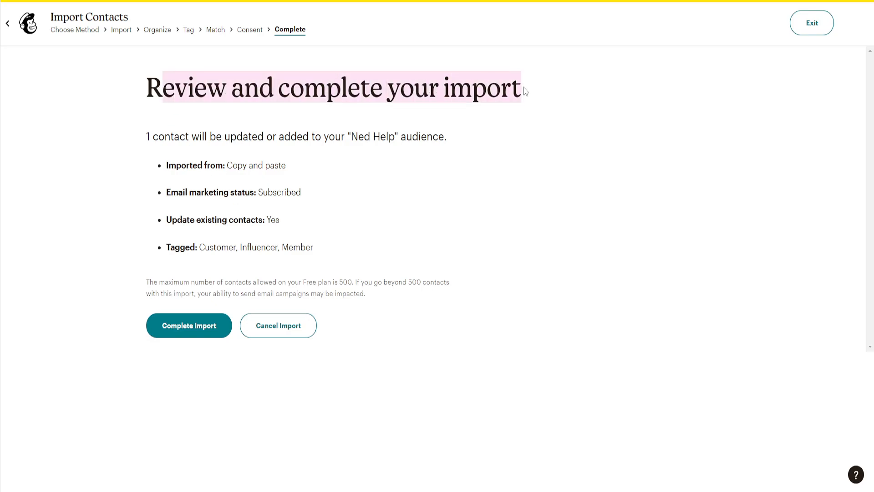
drag(153, 140, 443, 139)
click(402, 142)
drag(181, 170, 277, 205)
click(229, 203)
drag(193, 191, 307, 195)
click(306, 195)
drag(216, 219, 297, 219)
click(297, 219)
drag(169, 255, 258, 248)
click(254, 248)
click(258, 248)
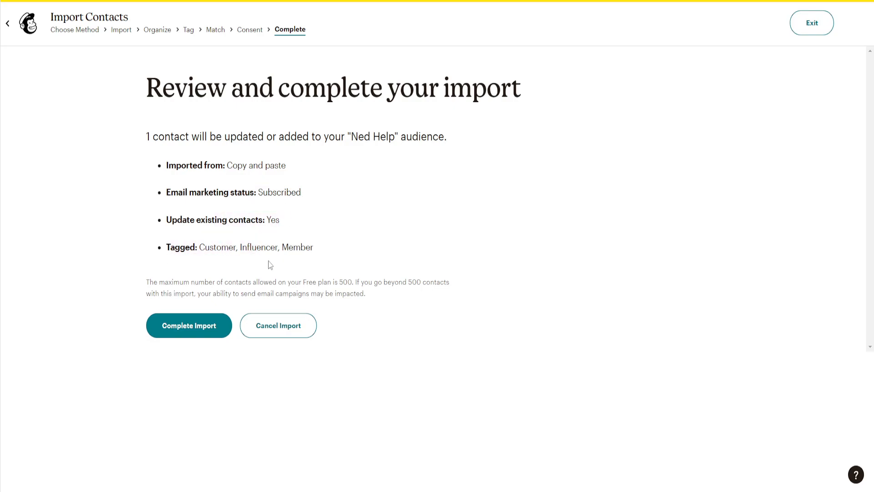
- Complete the one-contact import and return to the campaign checklist
click(190, 326)
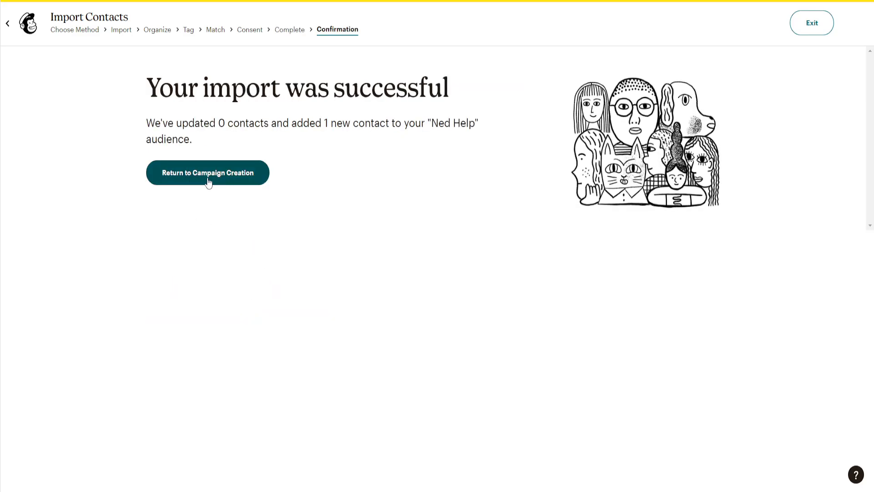
click(222, 182)
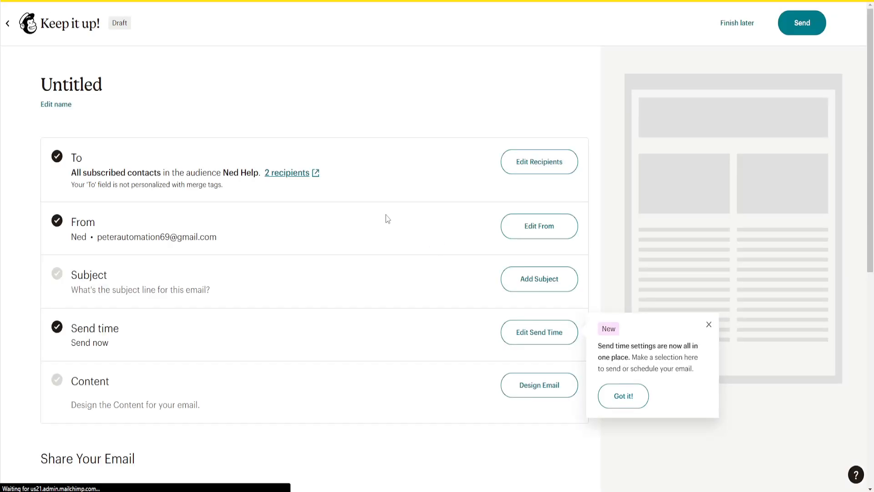
scroll(307, 236, down, 3)
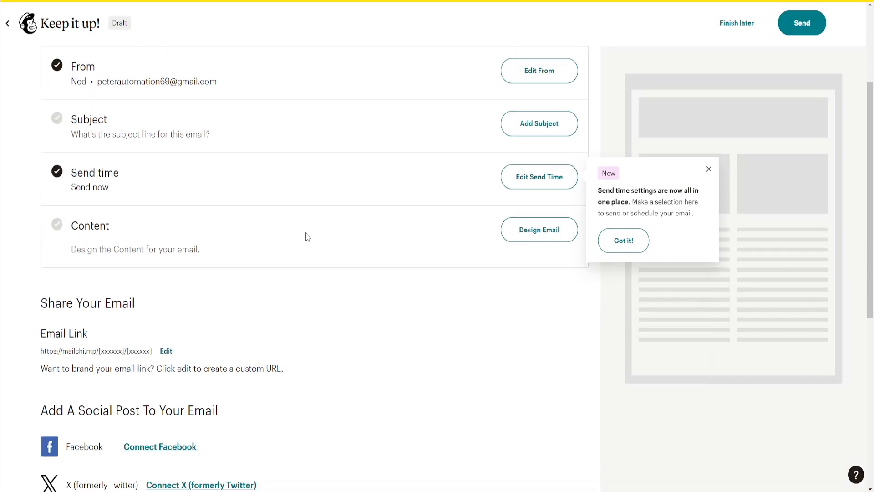
scroll(306, 235, up, 3)
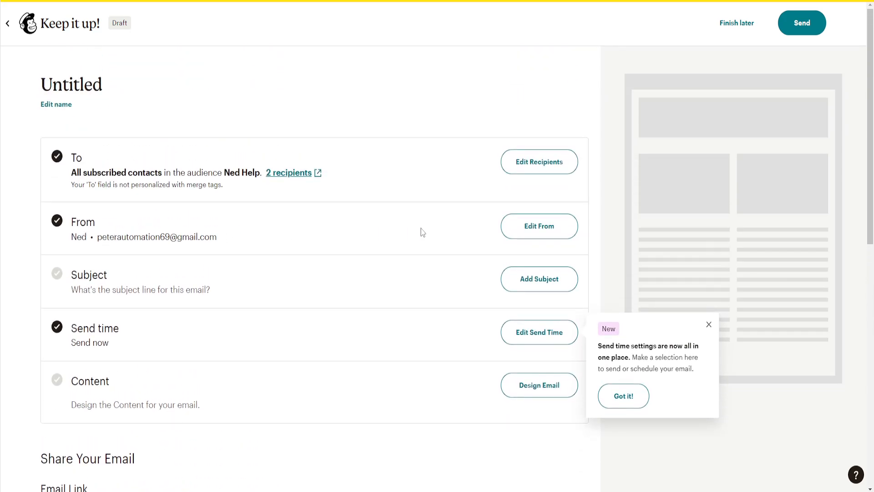
- Open the sender details, try editing the email, then cancel and dismiss the send time notice
click(529, 230)
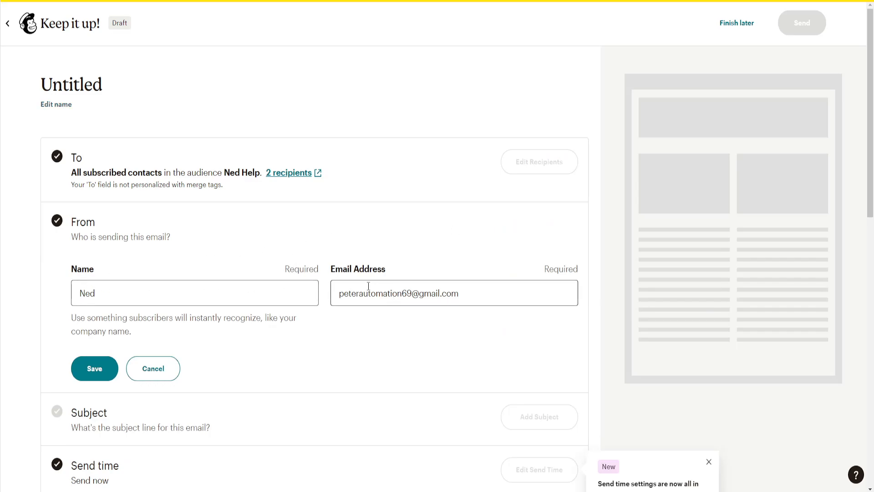
drag(467, 288, 437, 287)
drag(398, 293, 330, 295)
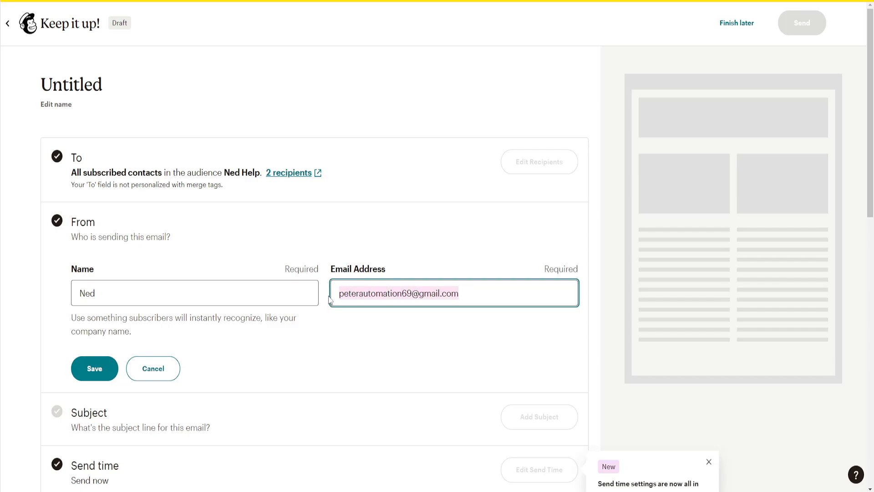
text(dsa)
click(153, 368)
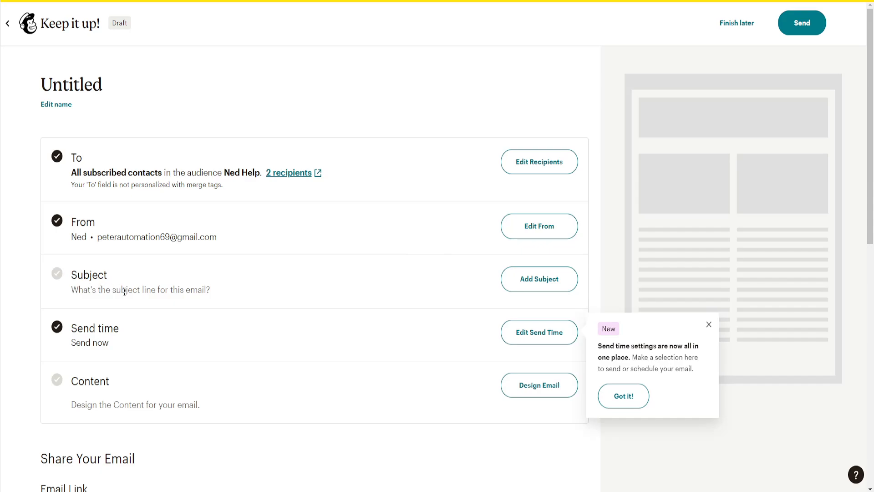
click(708, 324)
- Enter 'Did you miss me?' as the campaign subject line and save it
click(544, 285)
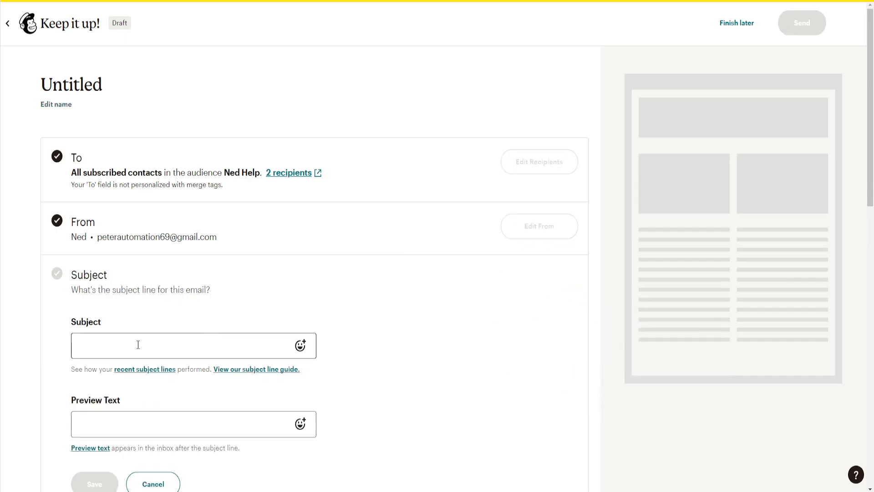
scroll(318, 348, down, 1)
click(195, 296)
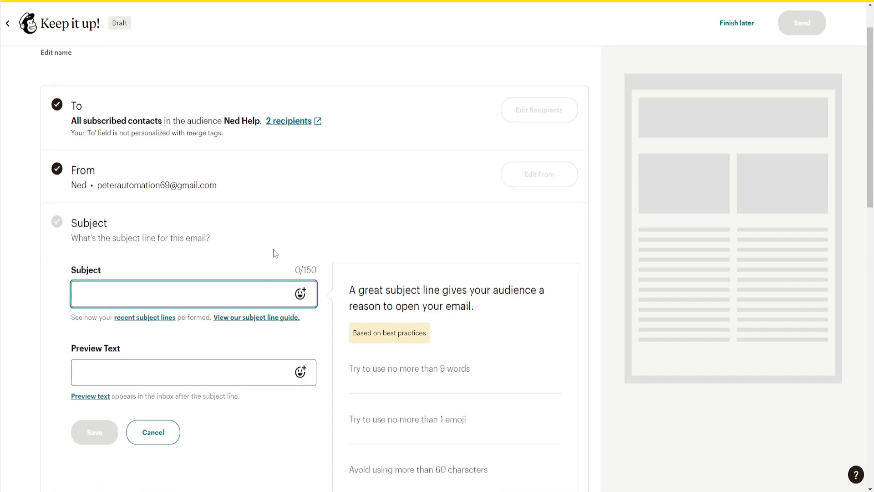
scroll(374, 368, down, 3)
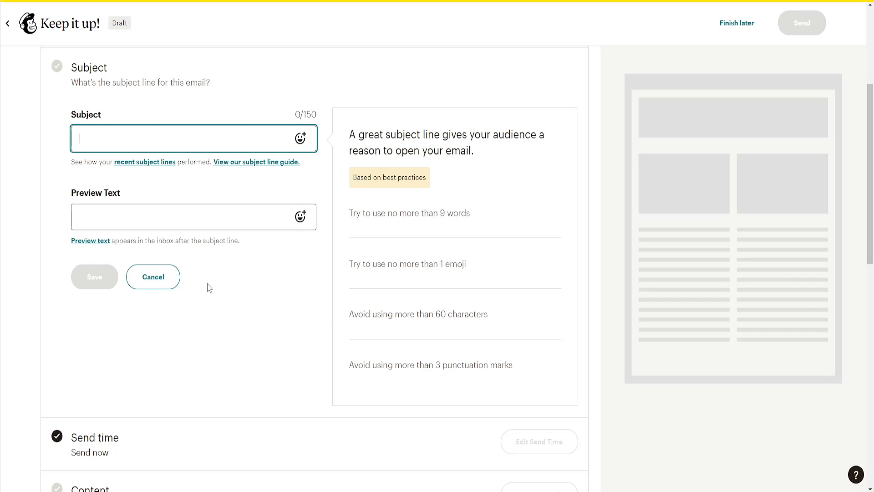
scroll(209, 287, up, 2)
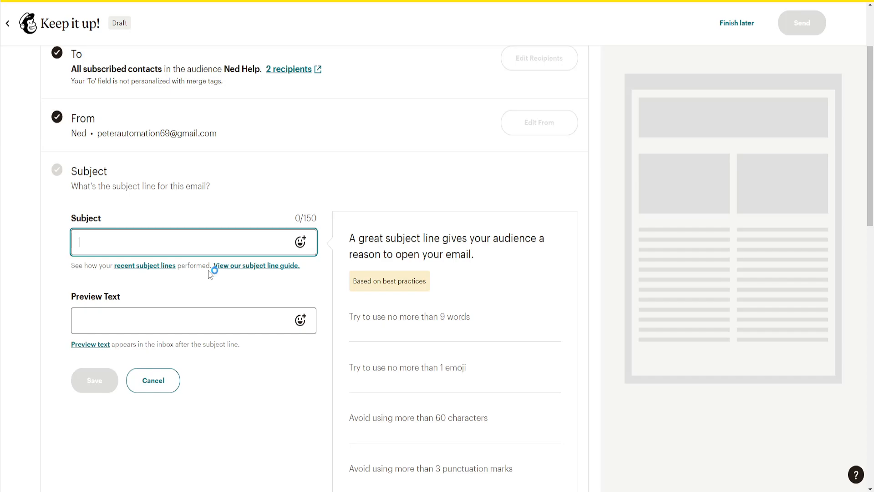
text(Did you miss me?)
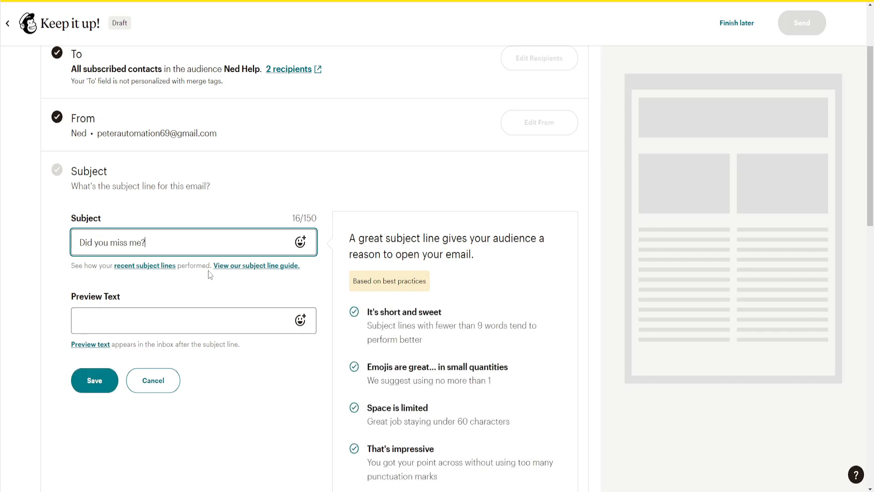
drag(207, 279, 204, 285)
click(187, 314)
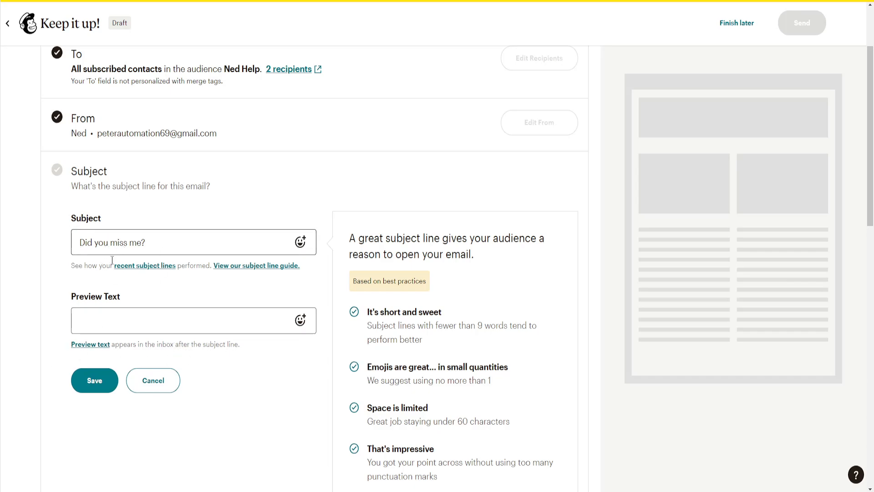
click(93, 383)
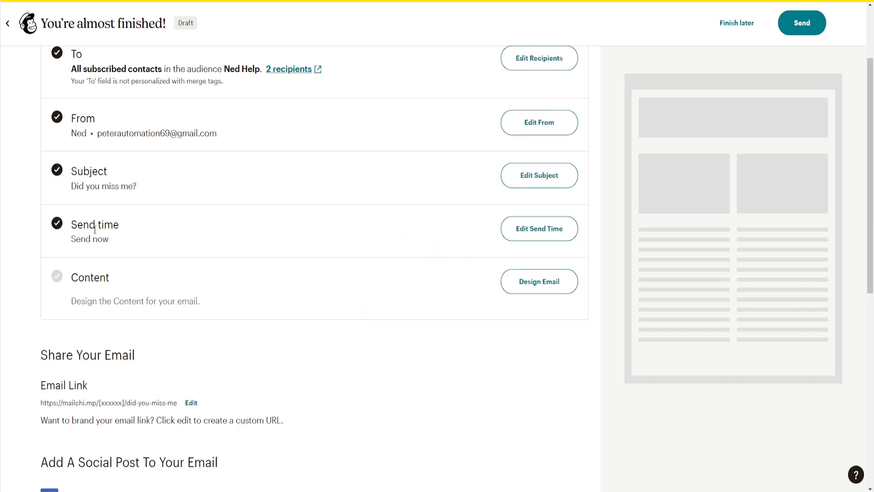
click(529, 234)
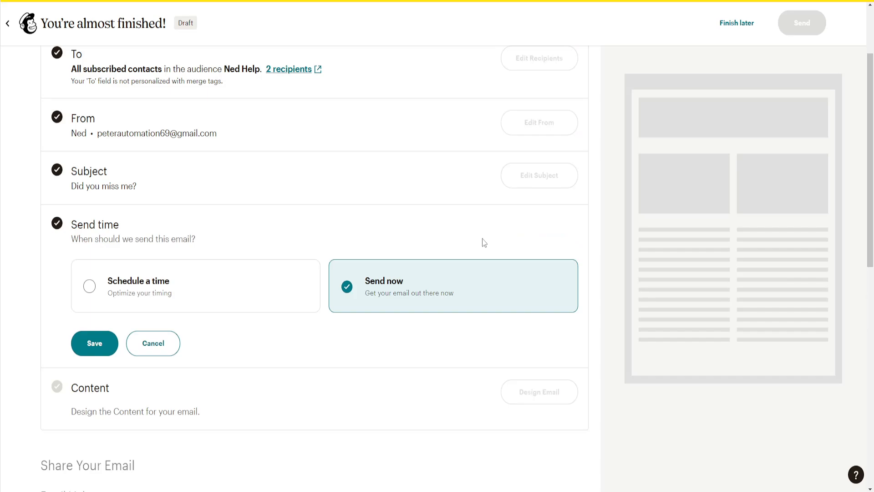
click(230, 284)
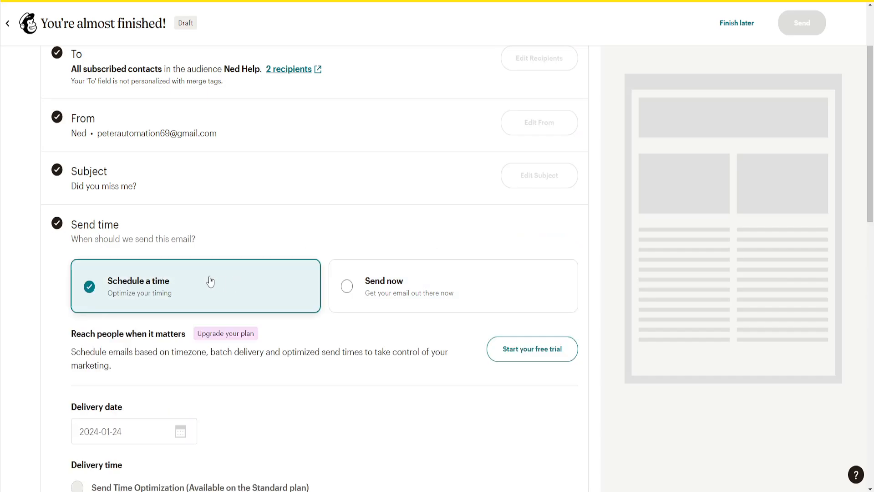
scroll(211, 281, down, 3)
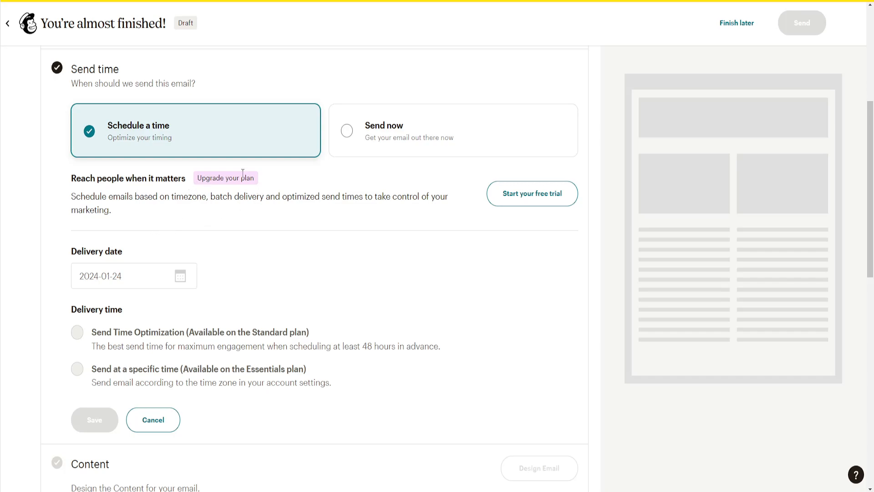
click(439, 140)
scroll(277, 178, up, 2)
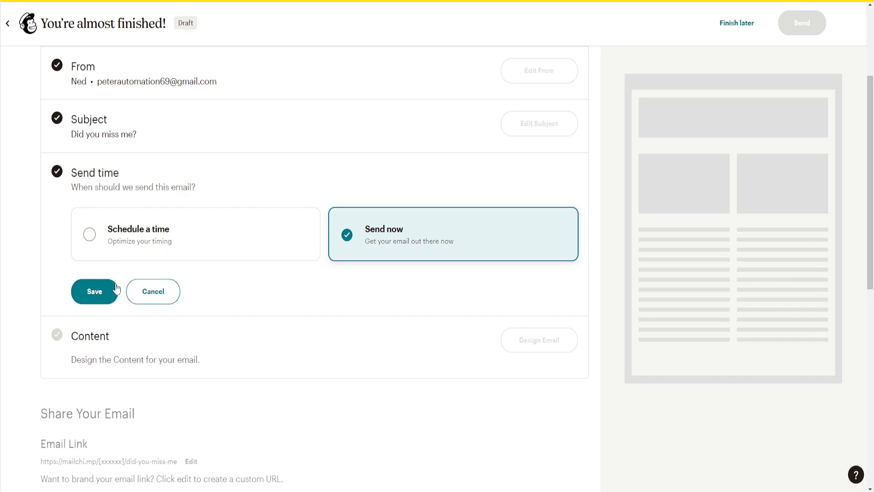
click(98, 291)
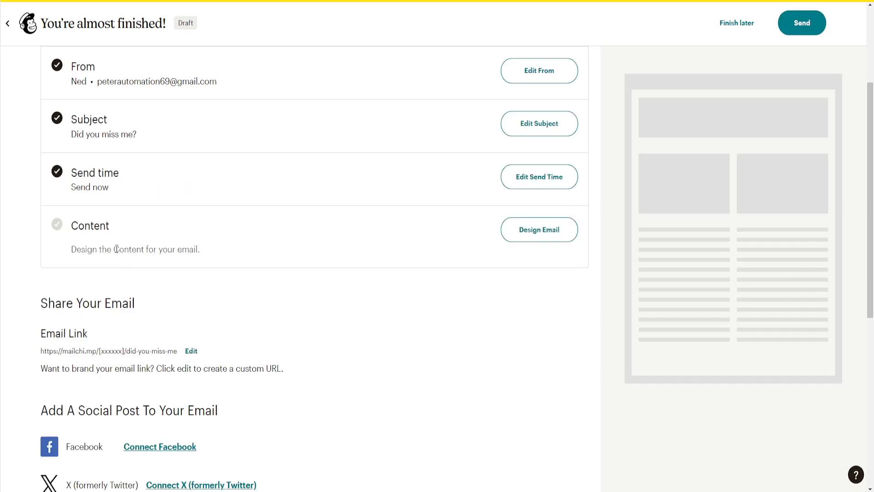
drag(80, 250, 184, 249)
click(232, 264)
- Filter templates to Sell Products, E-commerce & Retail, Minimalist and free only, then apply the Minimal template
click(521, 234)
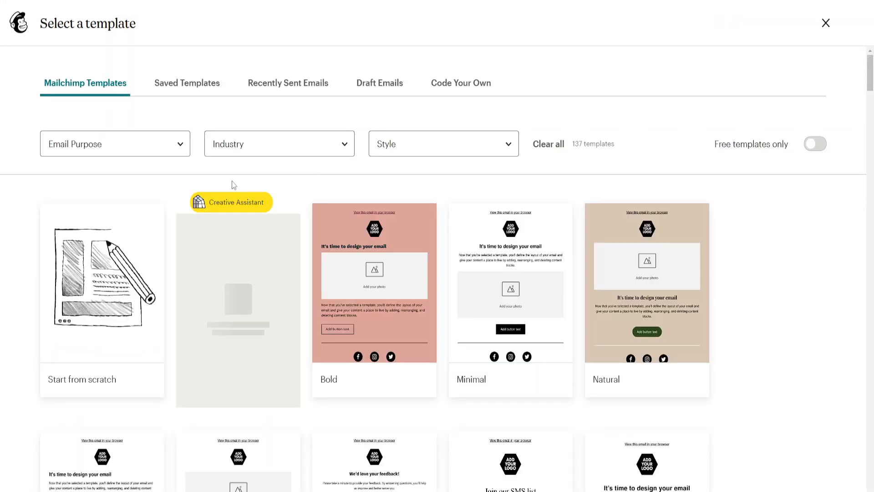
click(160, 148)
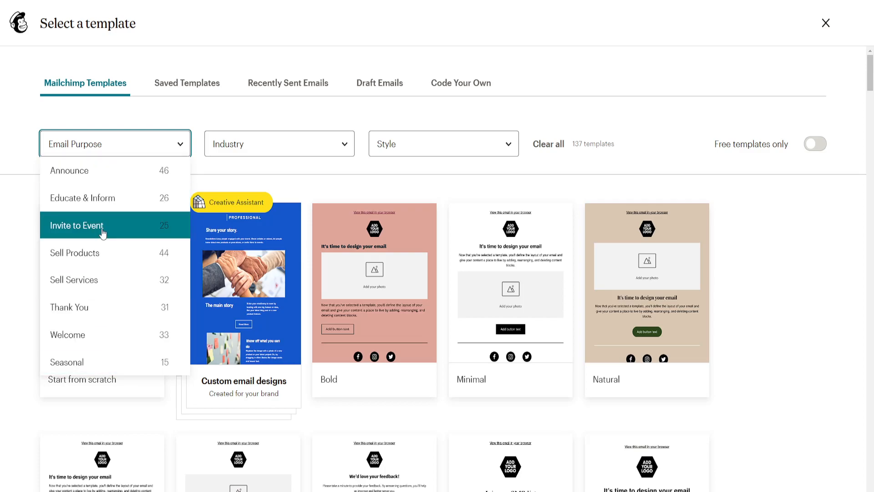
click(99, 256)
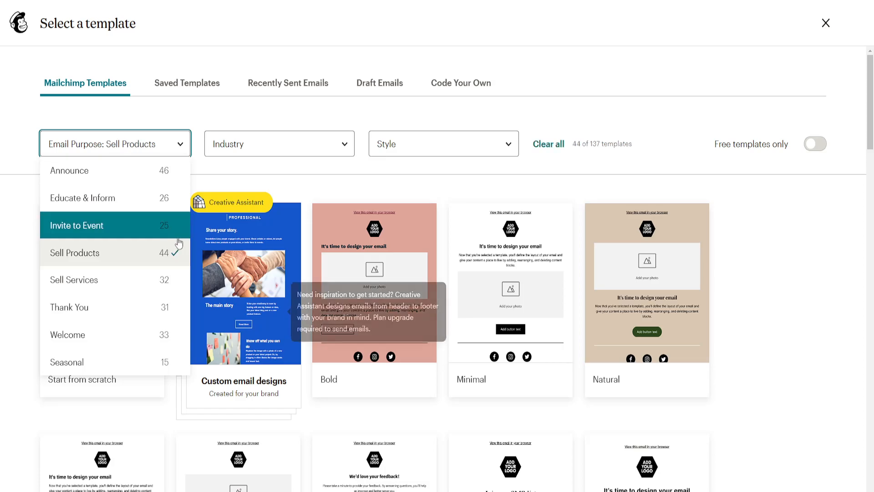
mouse_move(310, 268)
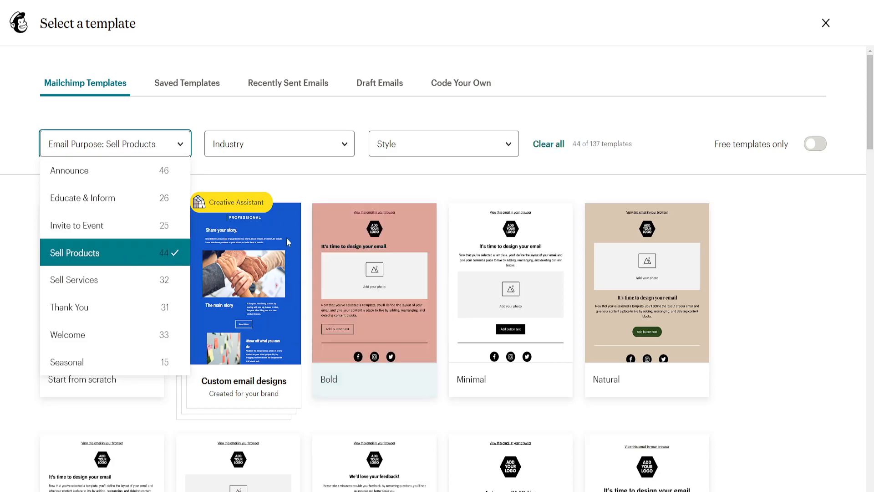
click(323, 143)
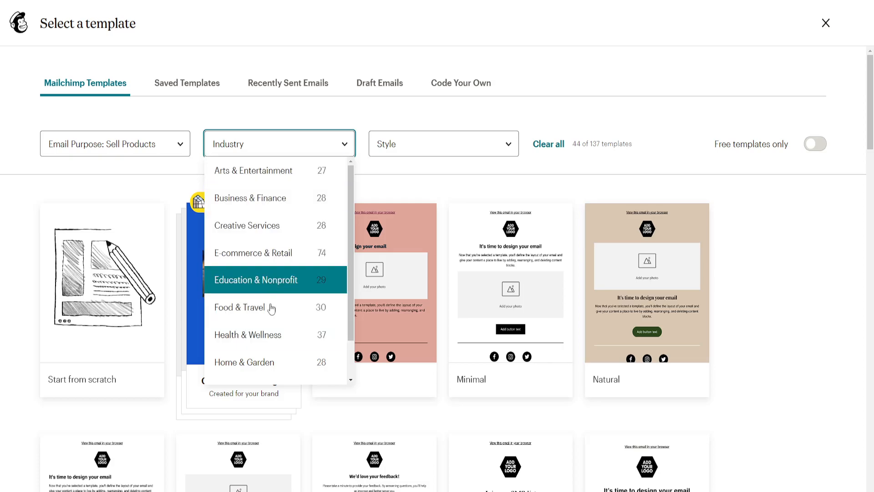
click(265, 266)
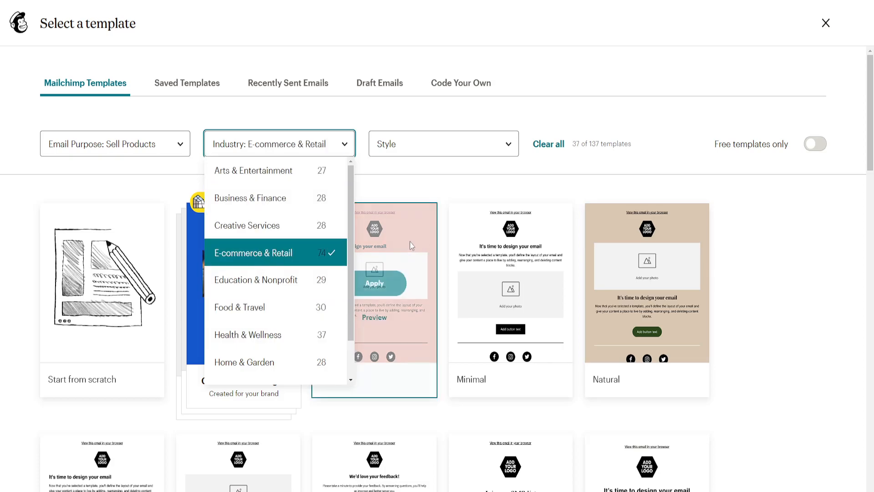
click(407, 151)
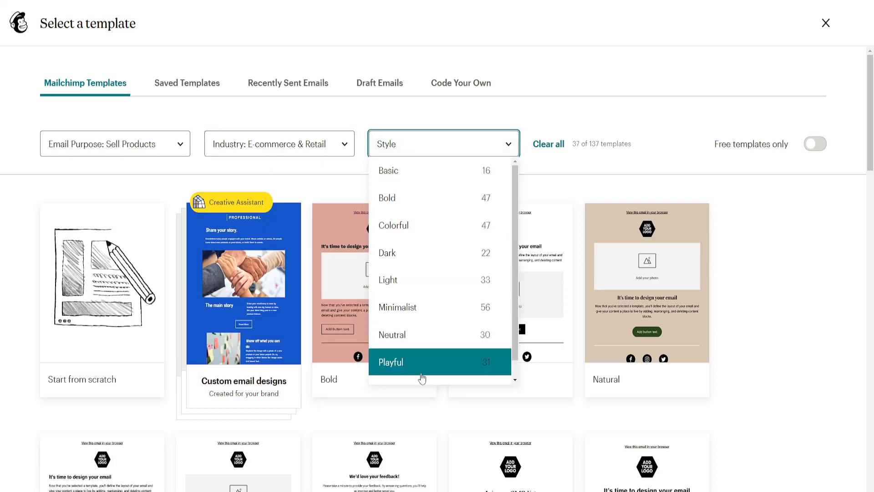
click(418, 306)
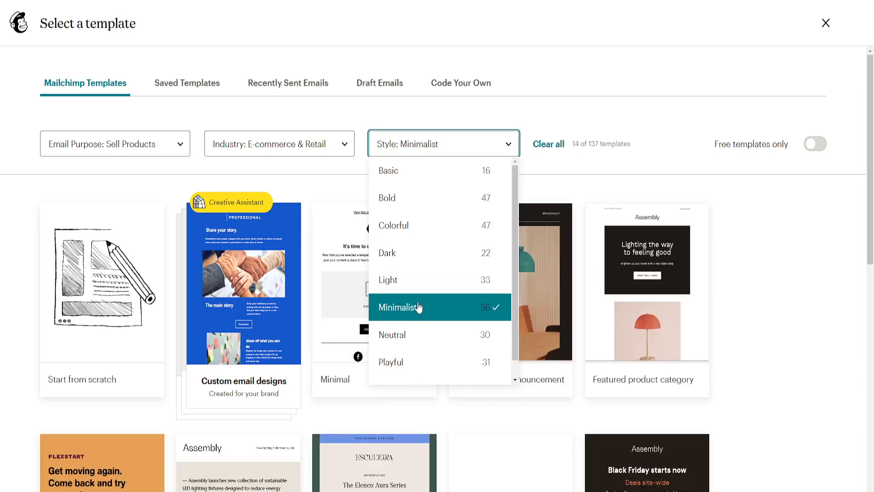
click(773, 271)
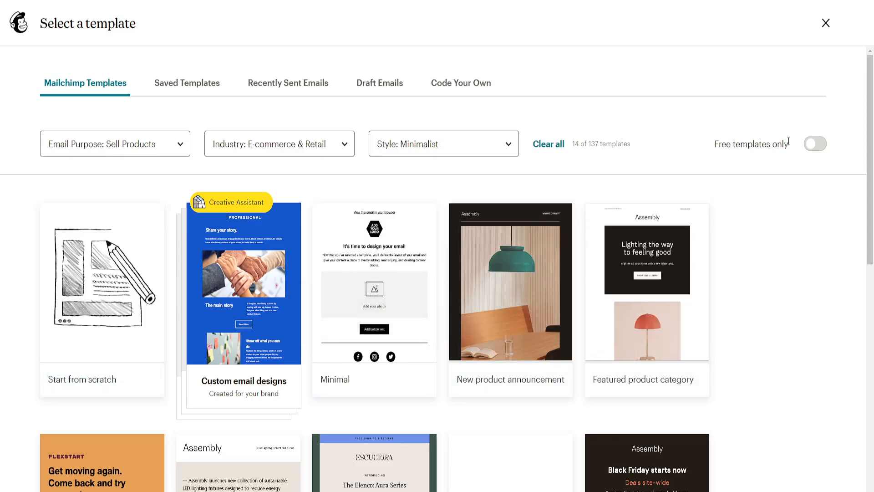
click(814, 145)
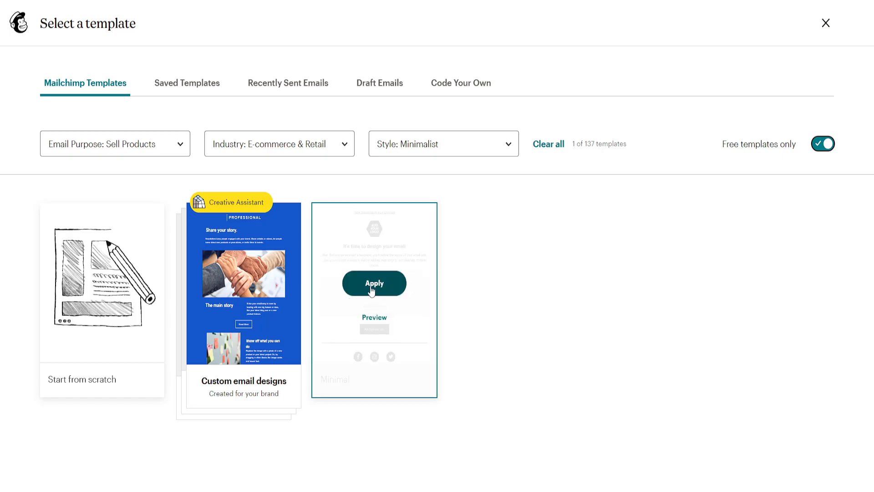
click(370, 285)
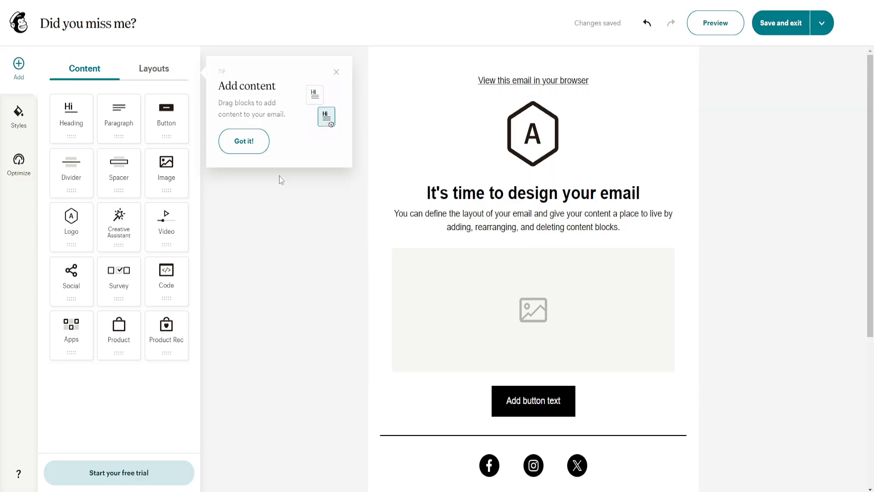
- Add a blank two-column layout, narrow left and wide right, below the intro paragraph
click(250, 151)
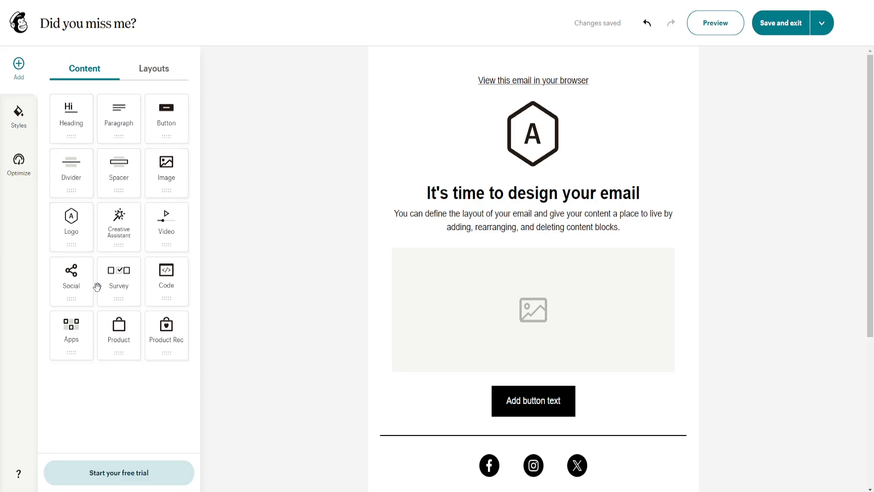
click(152, 73)
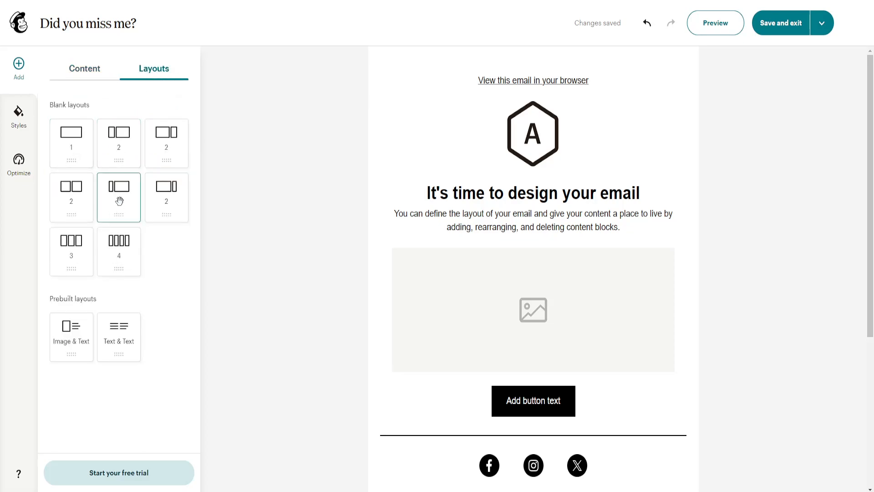
drag(119, 199, 466, 241)
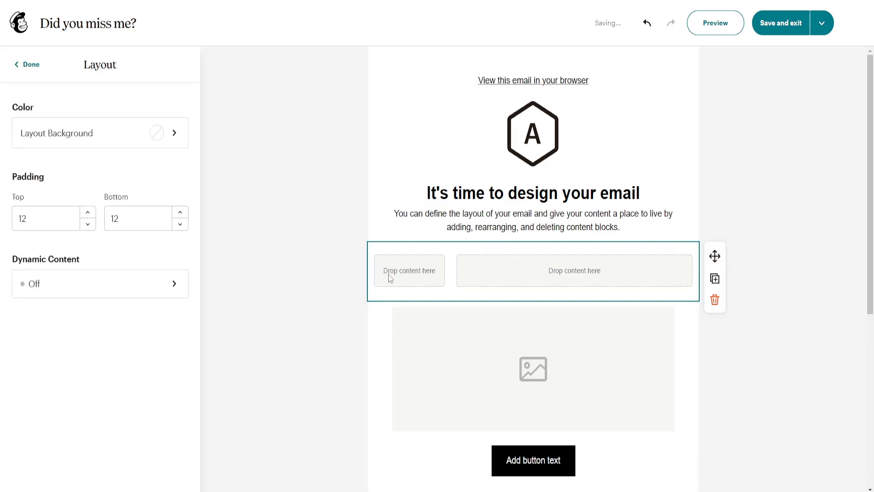
click(32, 64)
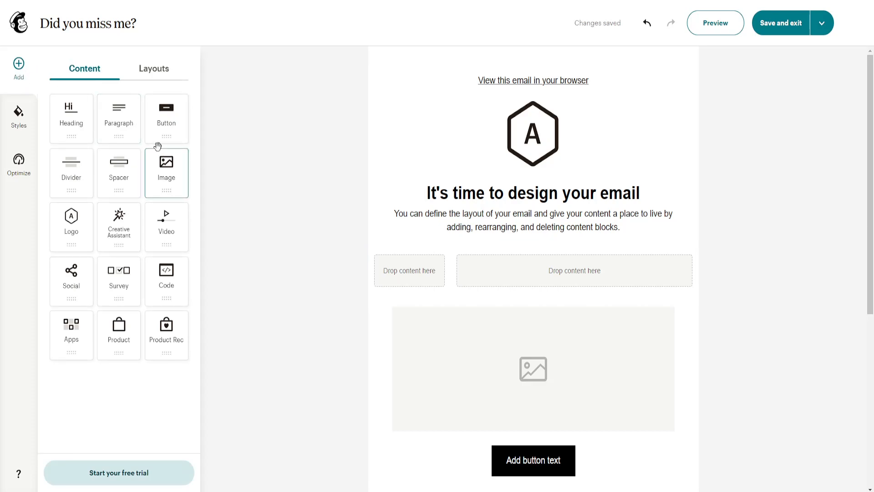
- Change the email body colour from white to dark red (780E0E)
click(16, 132)
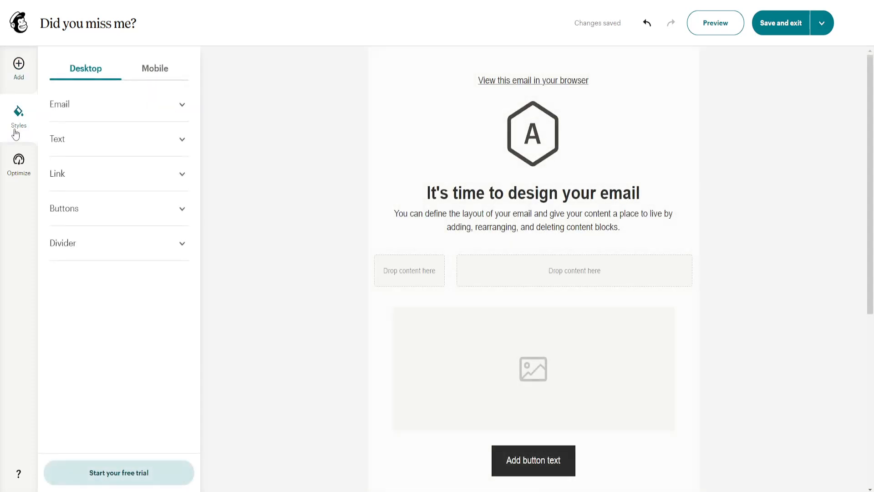
click(127, 104)
click(134, 153)
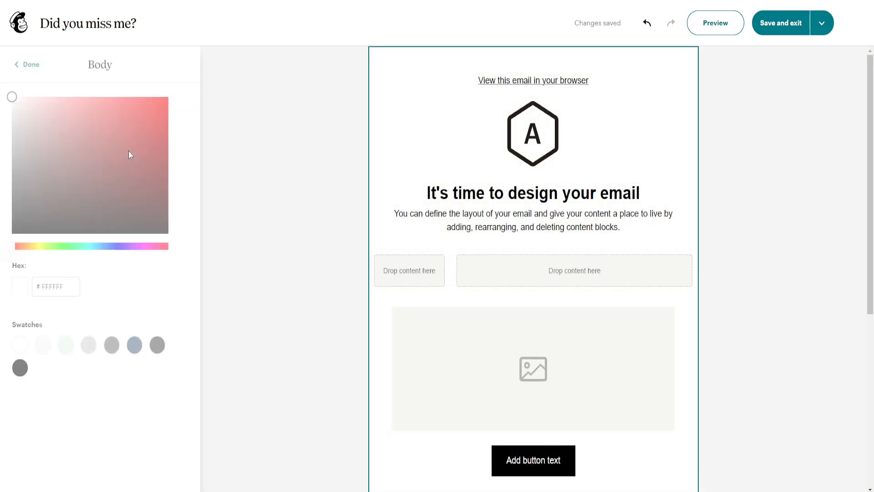
mouse_move(129, 151)
mouse_down()
mouse_move(184, 116)
mouse_move(203, 114)
mouse_up()
drag(146, 119, 142, 173)
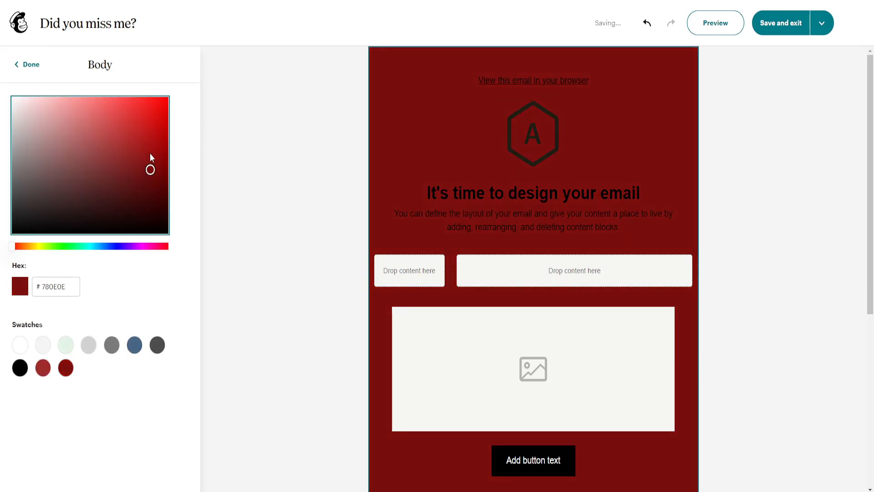
click(28, 64)
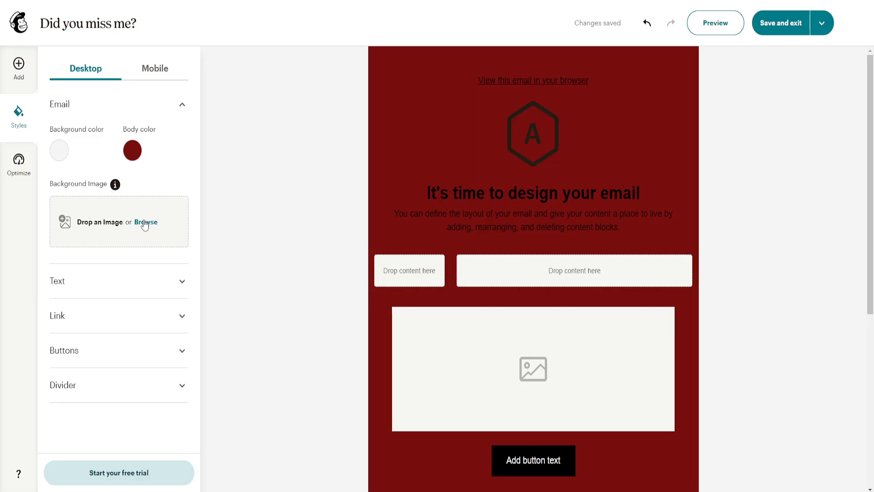
- Set the paragraph font to Georgia at size 21, then show the Optimize tips
click(131, 287)
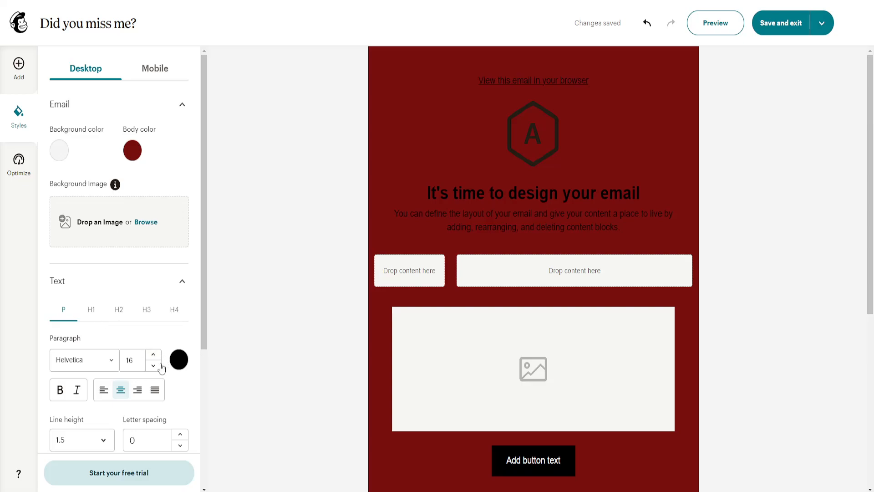
click(88, 365)
click(87, 278)
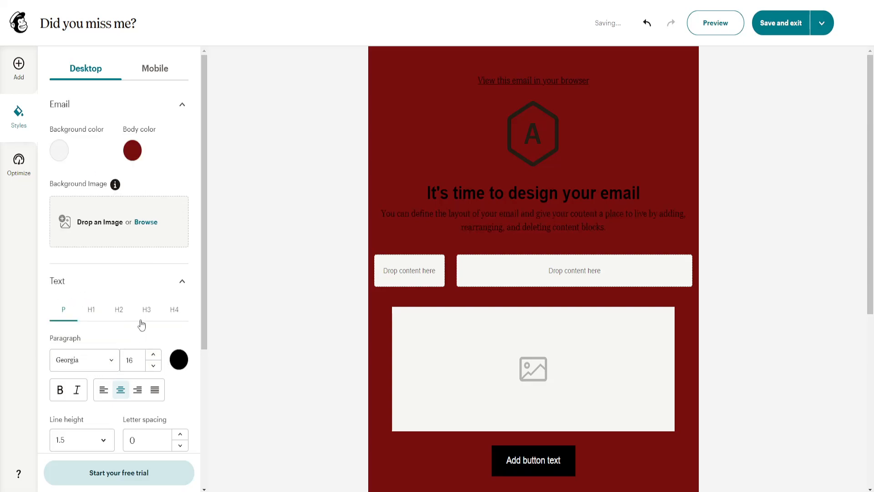
click(153, 354)
click(153, 354)
click(153, 354)
click(153, 354)
click(153, 354)
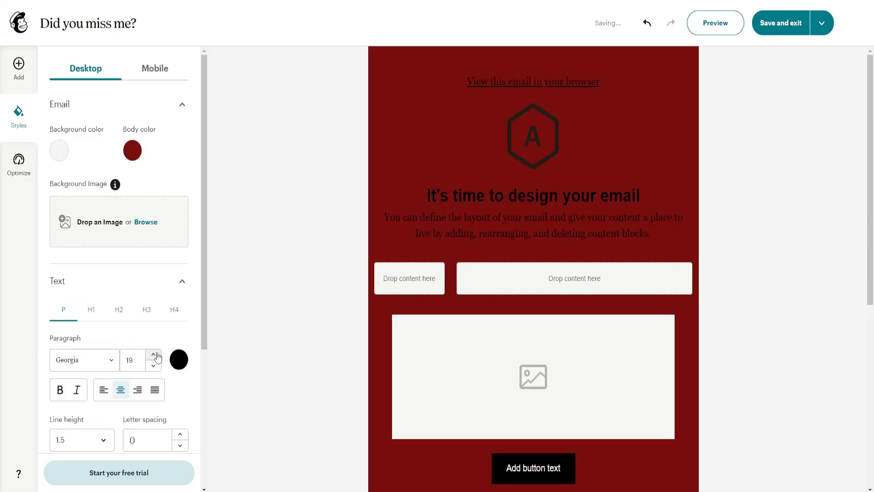
click(13, 181)
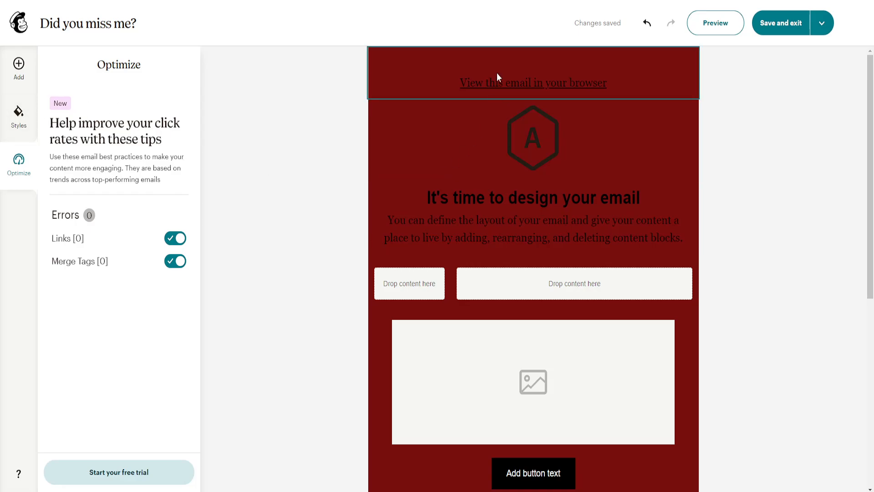
- Replace the 'View this email in your browser' header line with 'did you miss me?'
click(498, 84)
triple_click(519, 109)
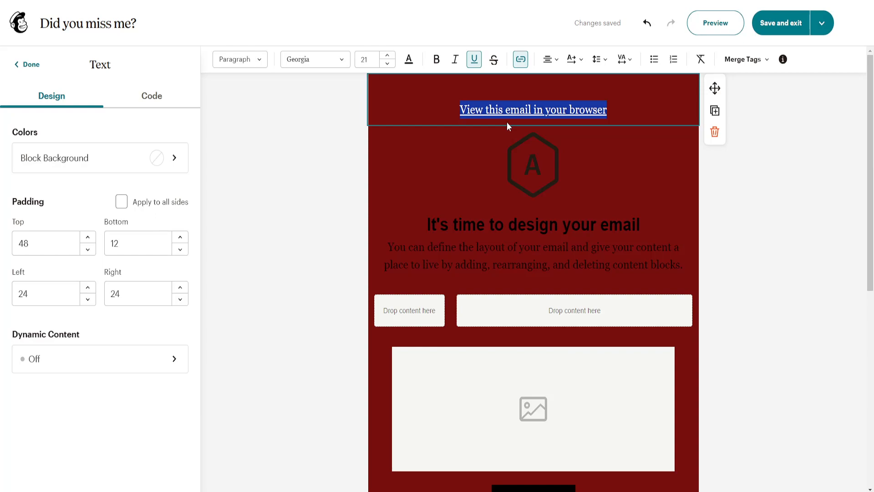
text(did you miss )
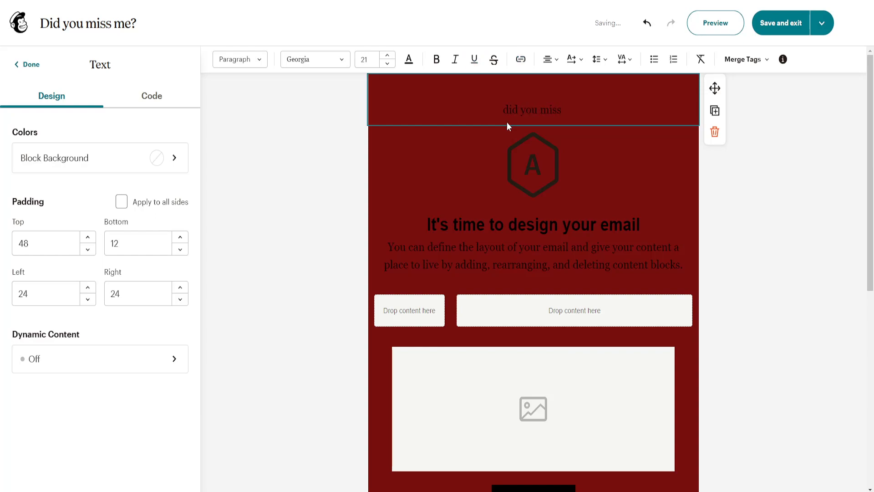
text(me?)
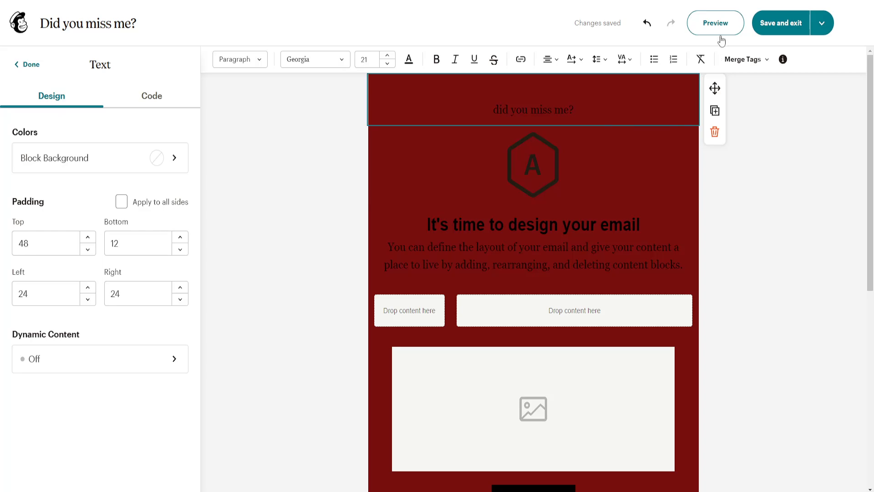
click(768, 33)
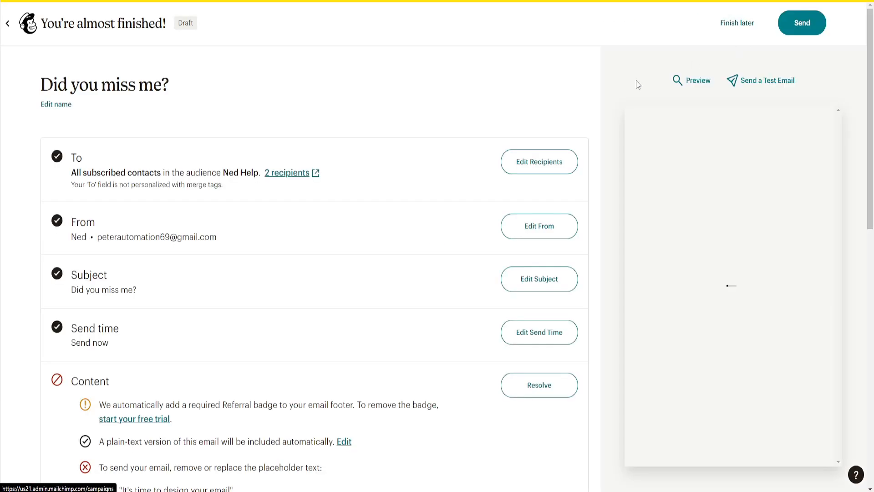
scroll(359, 213, down, 2)
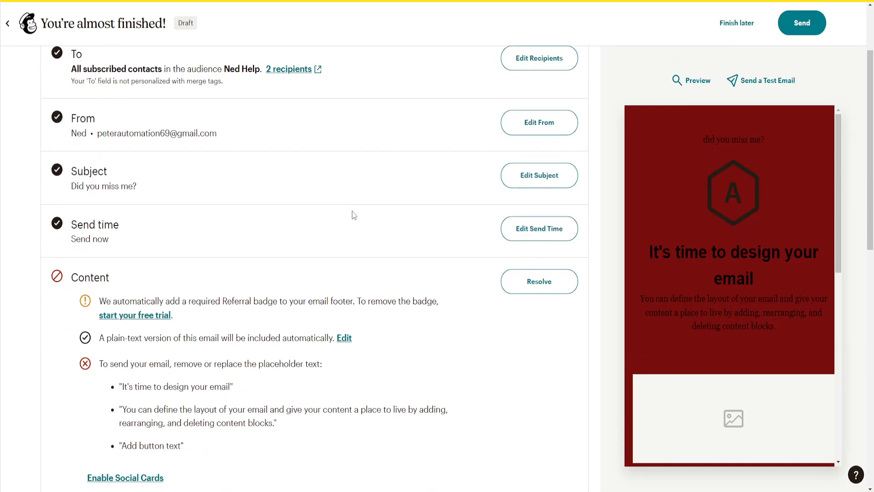
scroll(114, 282, down, 3)
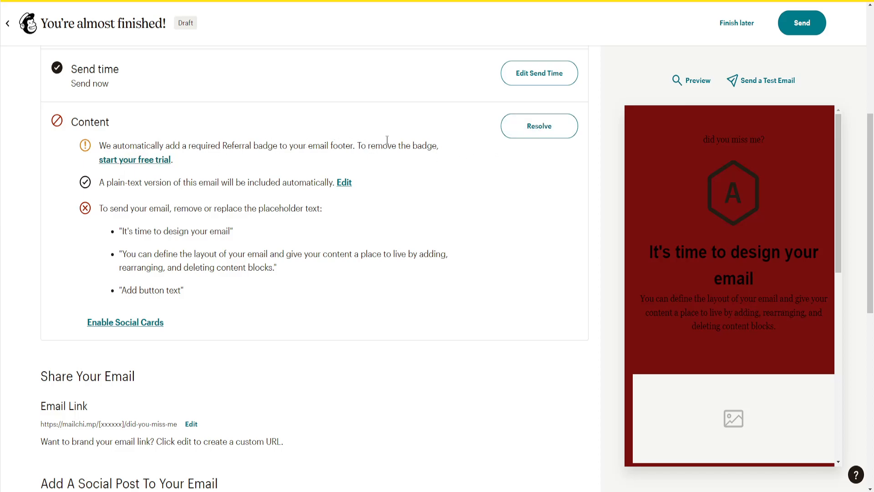
click(555, 132)
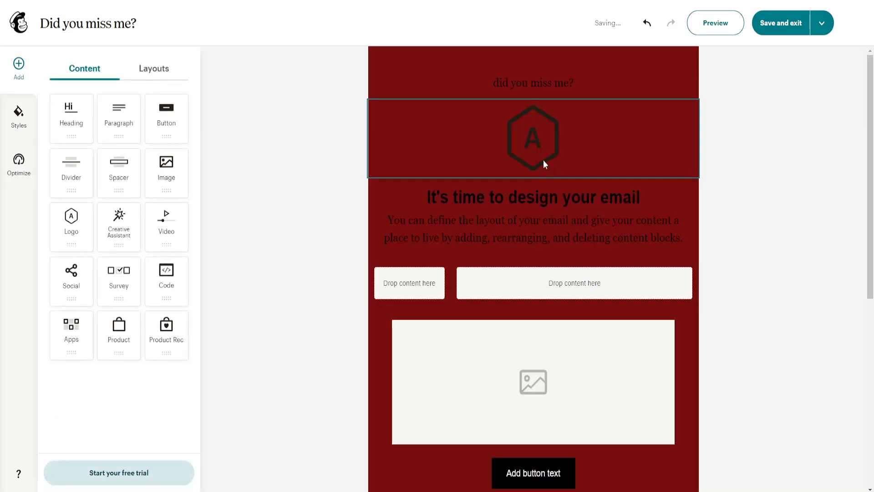
click(777, 28)
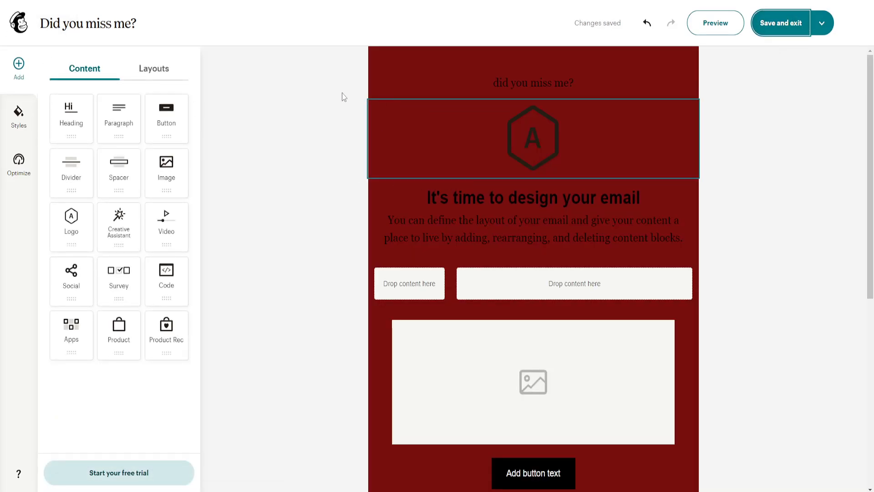
scroll(290, 286, down, 3)
scroll(290, 286, down, 3)
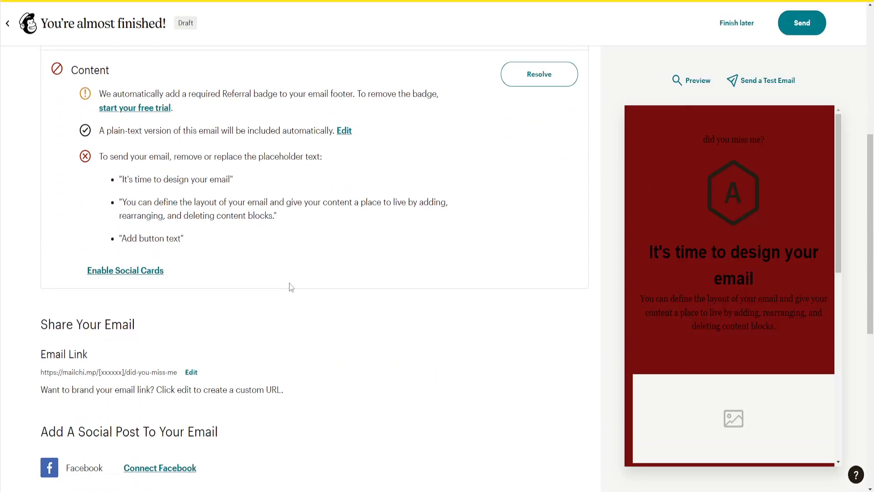
scroll(291, 286, down, 1)
drag(42, 302, 123, 306)
click(122, 306)
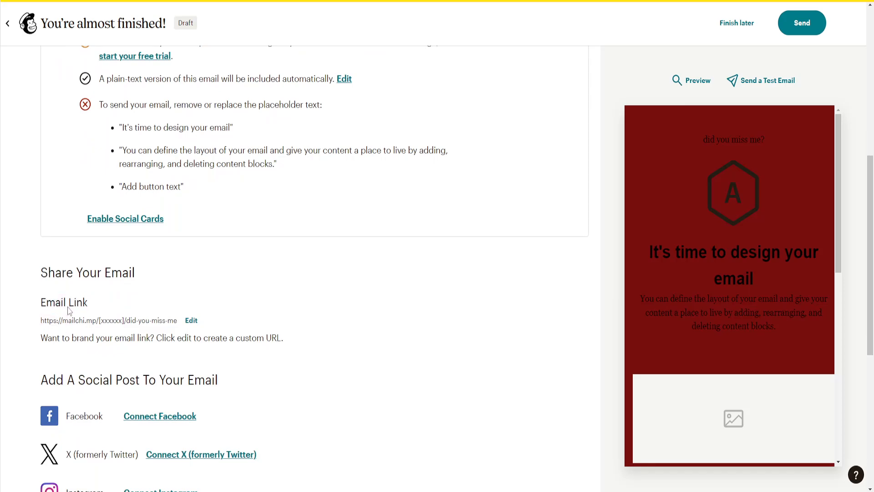
drag(54, 337, 226, 340)
click(182, 339)
click(138, 340)
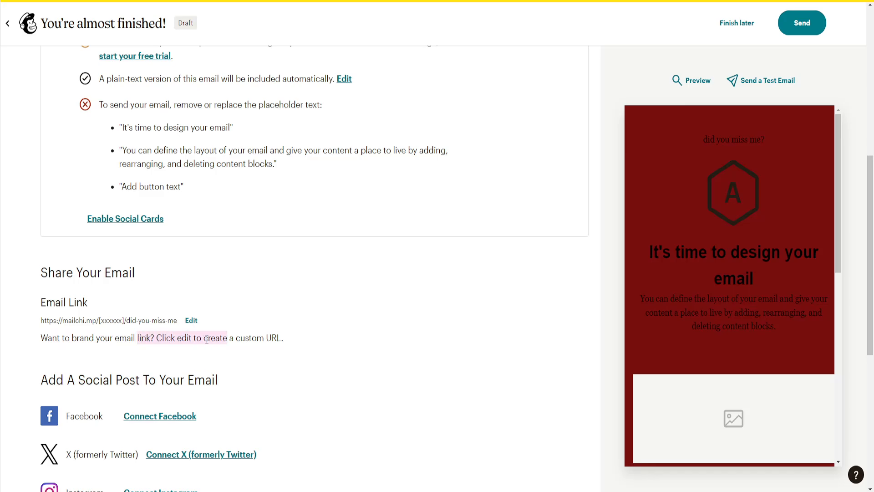
click(191, 320)
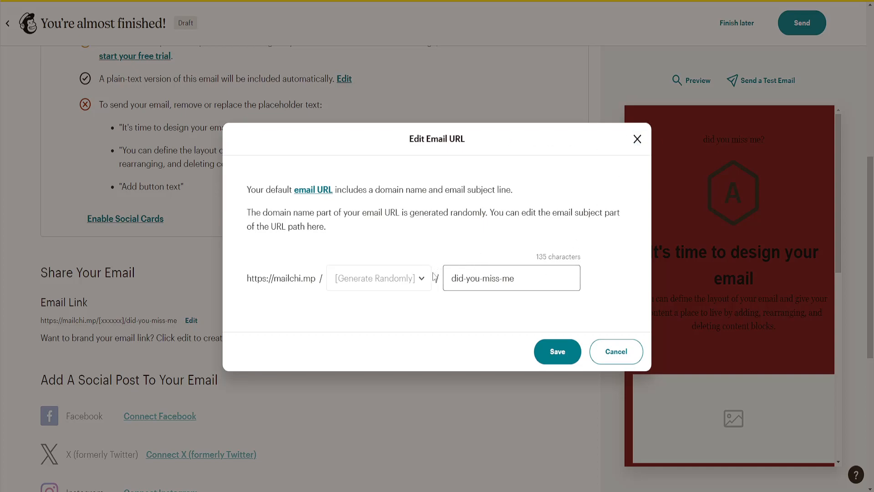
drag(516, 279, 451, 275)
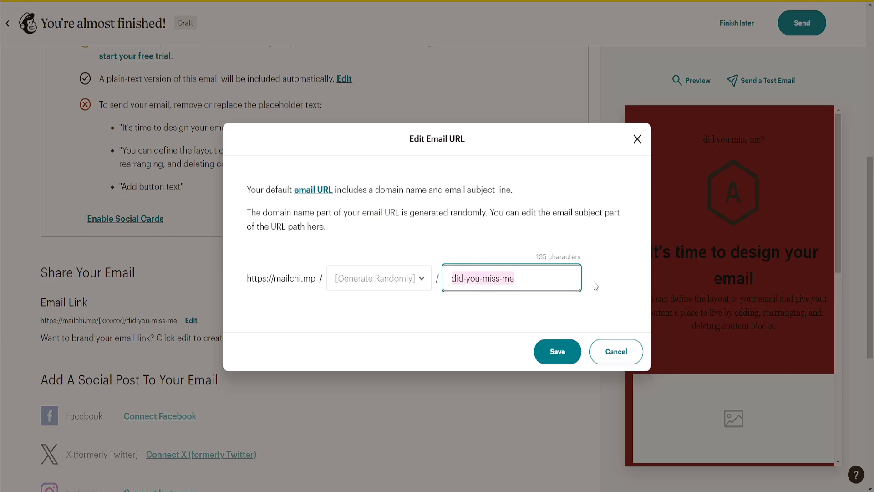
click(637, 139)
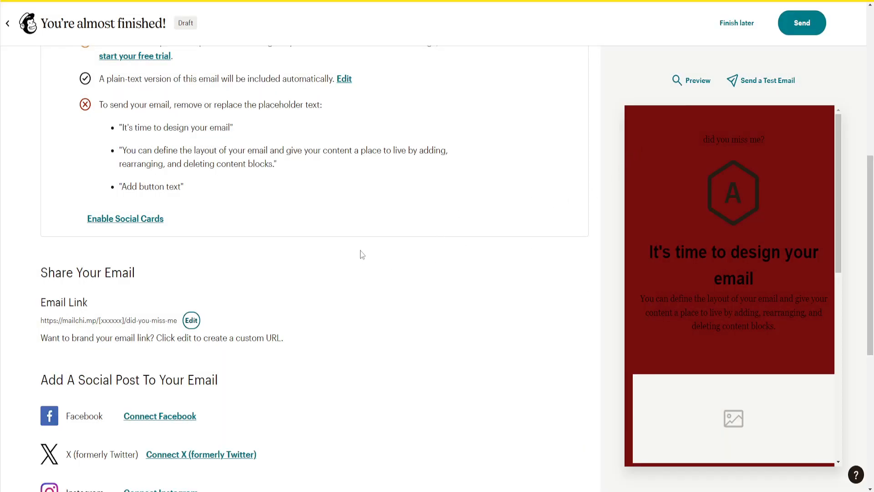
scroll(363, 250, down, 2)
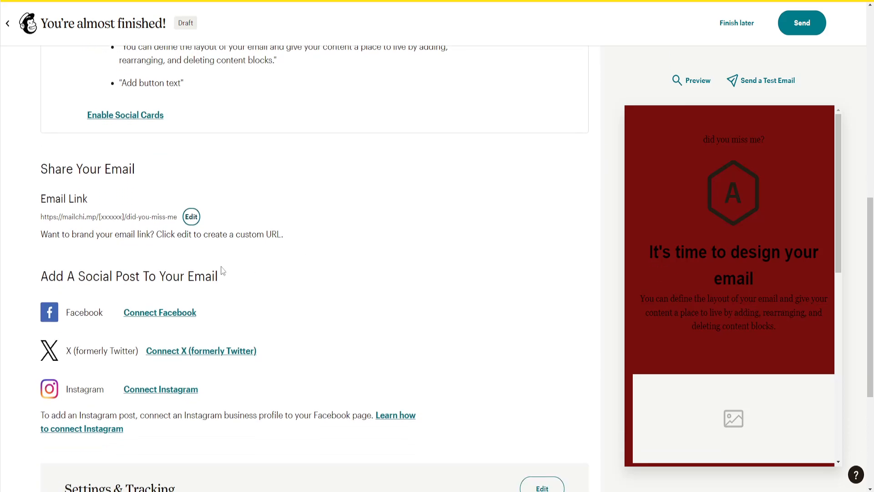
drag(65, 275, 205, 275)
click(207, 276)
scroll(203, 273, down, 2)
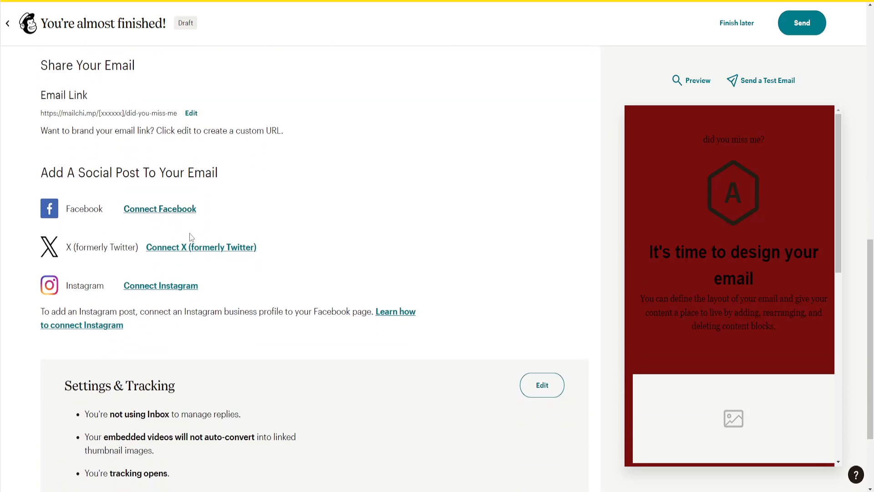
scroll(148, 247, down, 1)
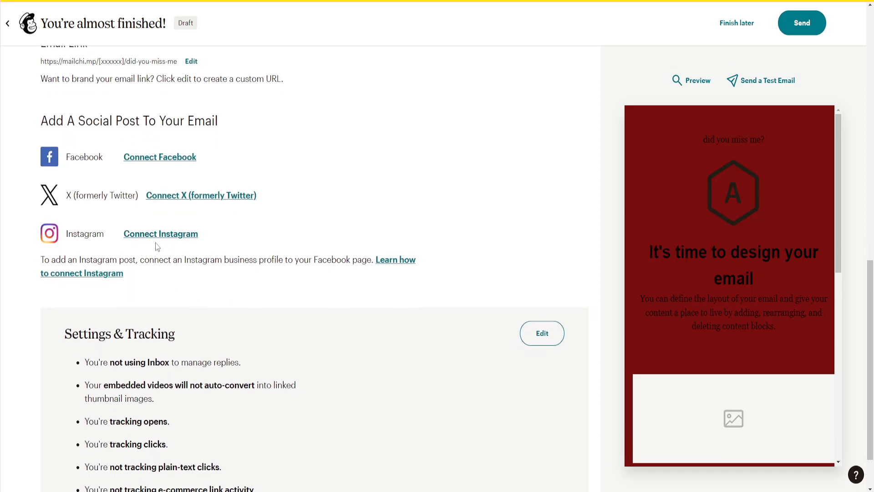
scroll(157, 246, down, 1)
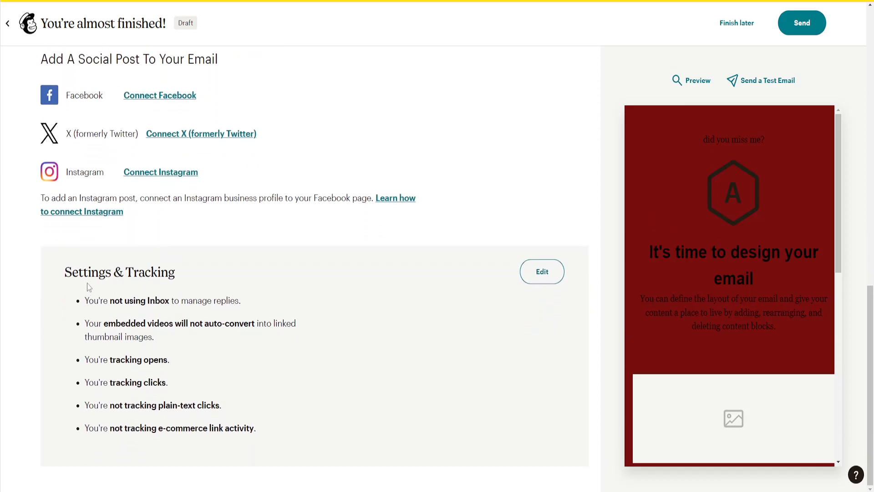
drag(65, 273, 160, 274)
click(186, 285)
drag(66, 273, 161, 274)
click(190, 273)
drag(120, 302, 211, 301)
click(254, 299)
click(542, 272)
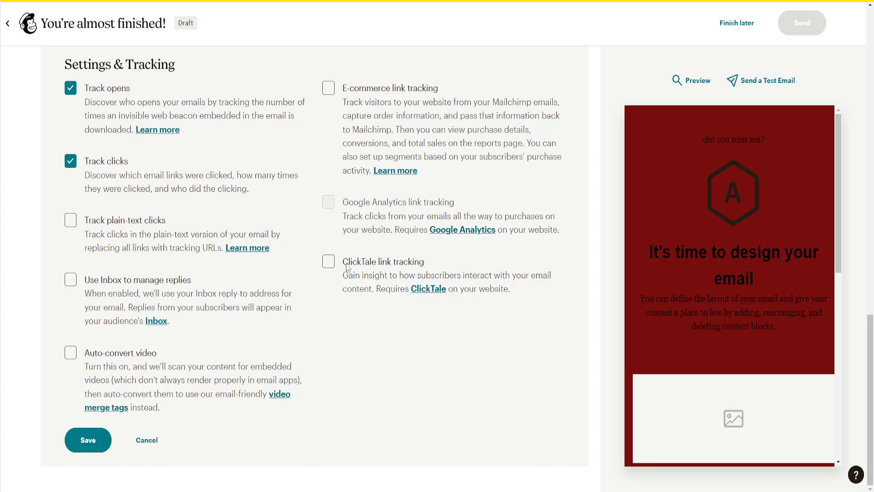
click(328, 88)
click(70, 220)
click(70, 279)
click(70, 353)
click(328, 260)
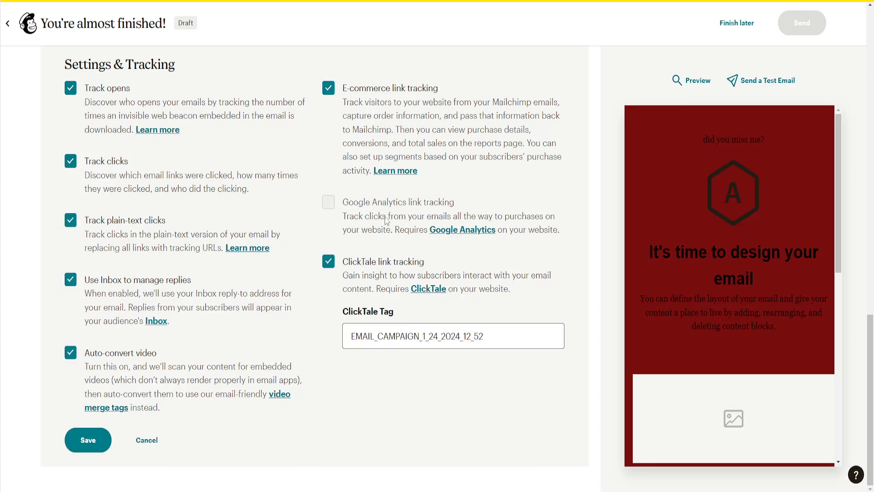
click(418, 331)
drag(479, 337, 368, 328)
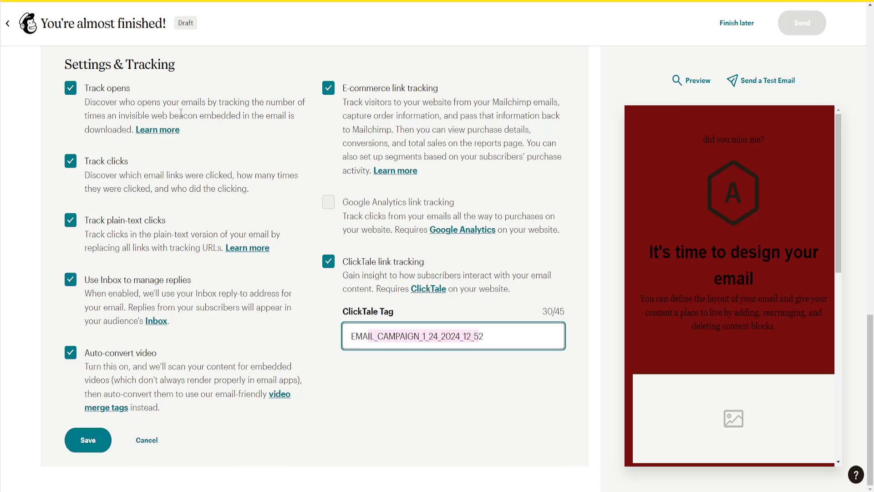
click(147, 439)
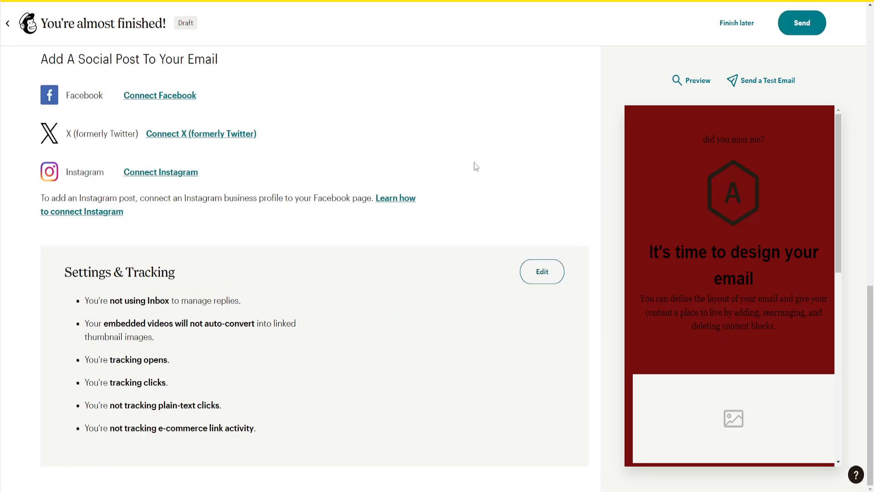
scroll(418, 283, up, 9)
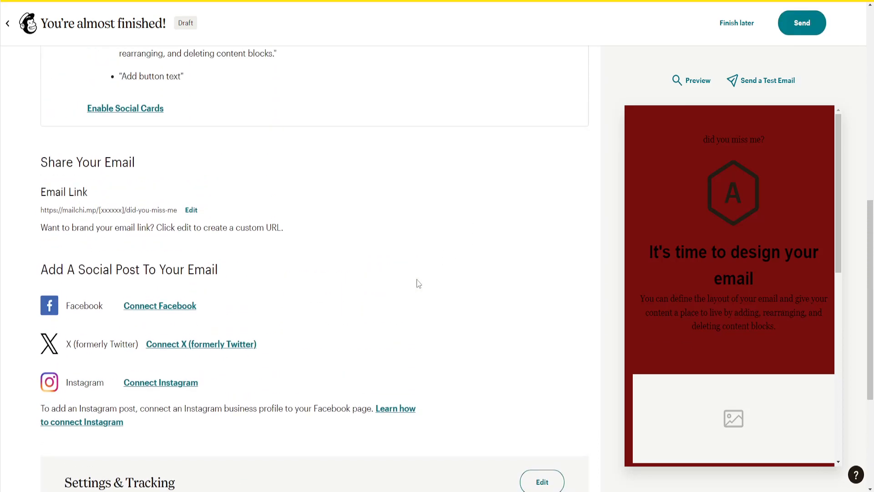
click(698, 84)
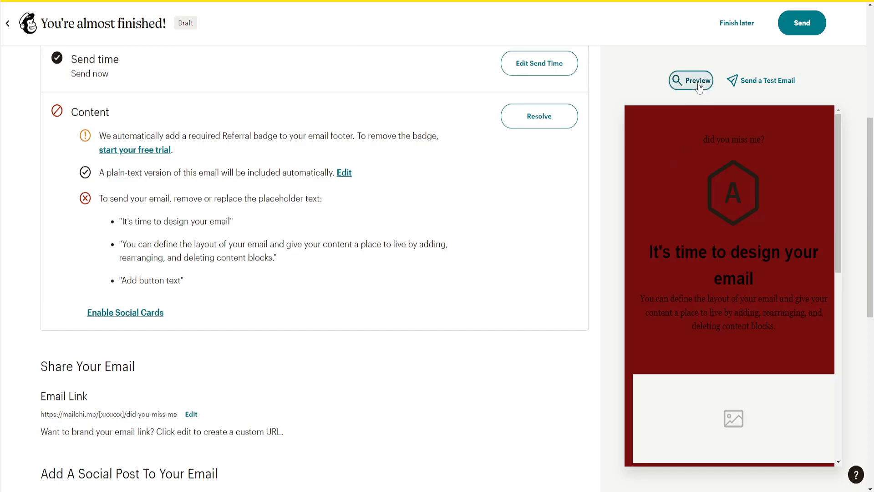
click(694, 82)
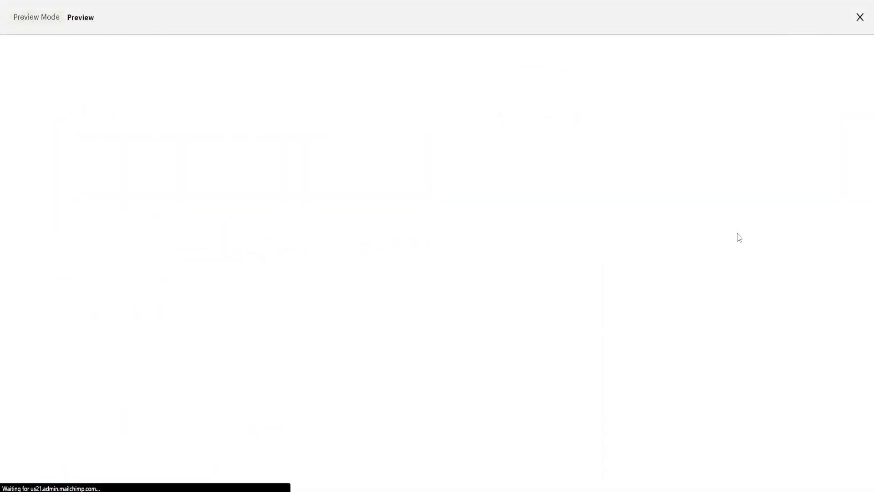
scroll(280, 255, down, 5)
scroll(280, 255, down, 3)
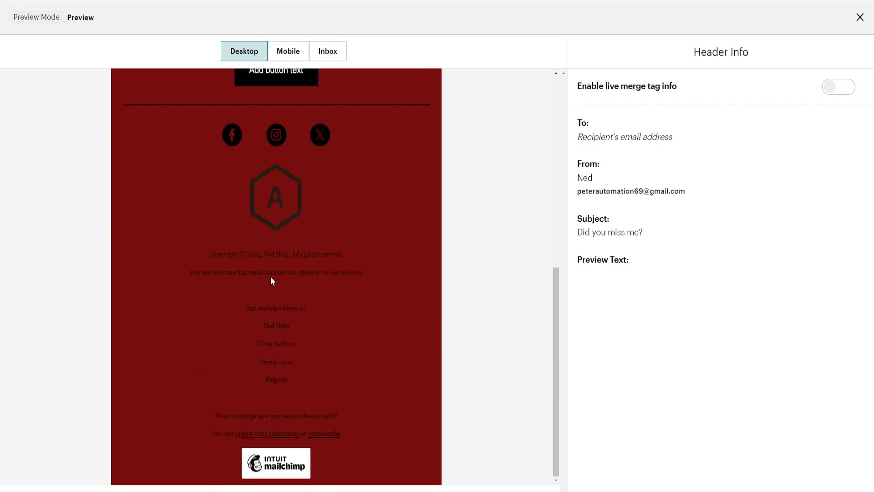
scroll(272, 279, up, 10)
scroll(417, 400, down, 1)
scroll(279, 330, up, 3)
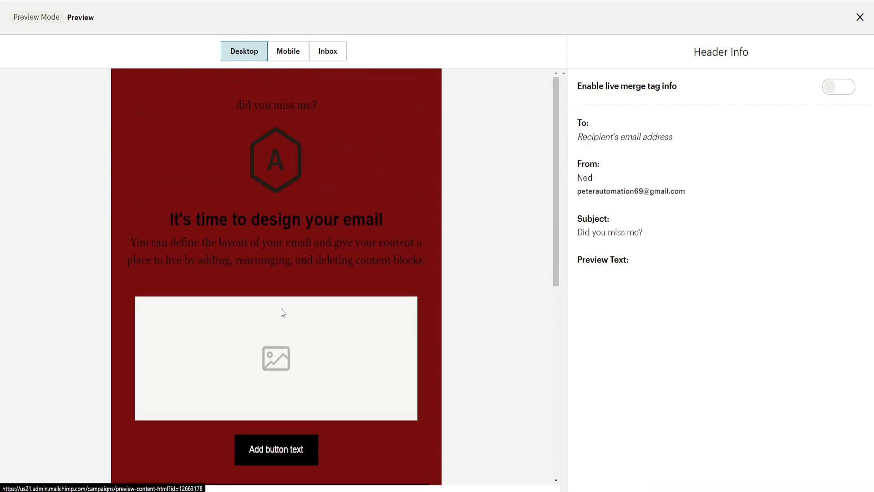
click(295, 55)
scroll(294, 238, down, 10)
scroll(295, 237, up, 10)
click(328, 54)
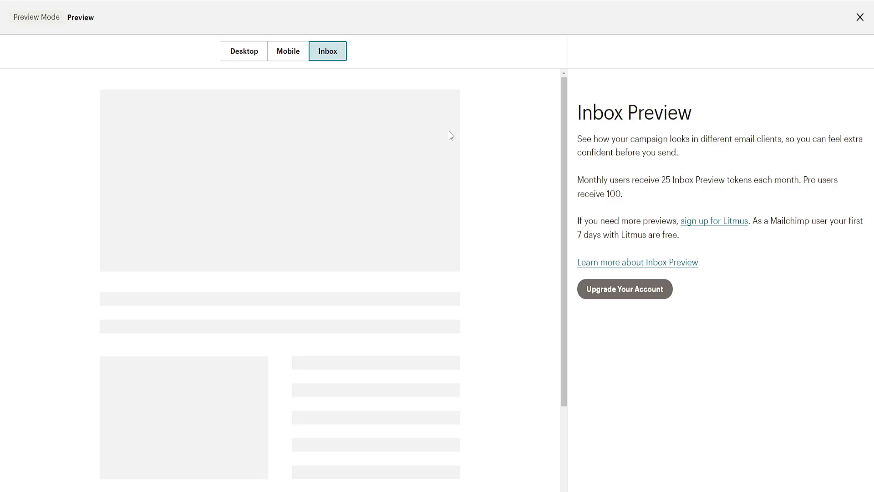
click(860, 17)
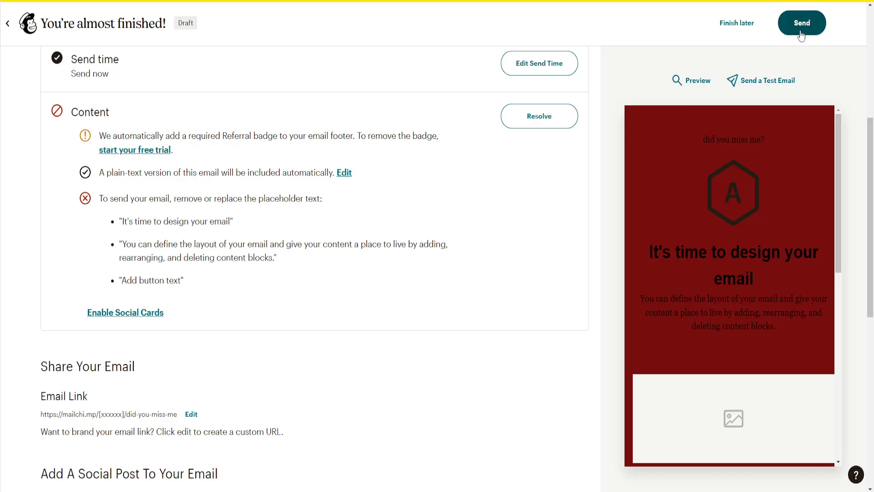
scroll(313, 278, up, 6)
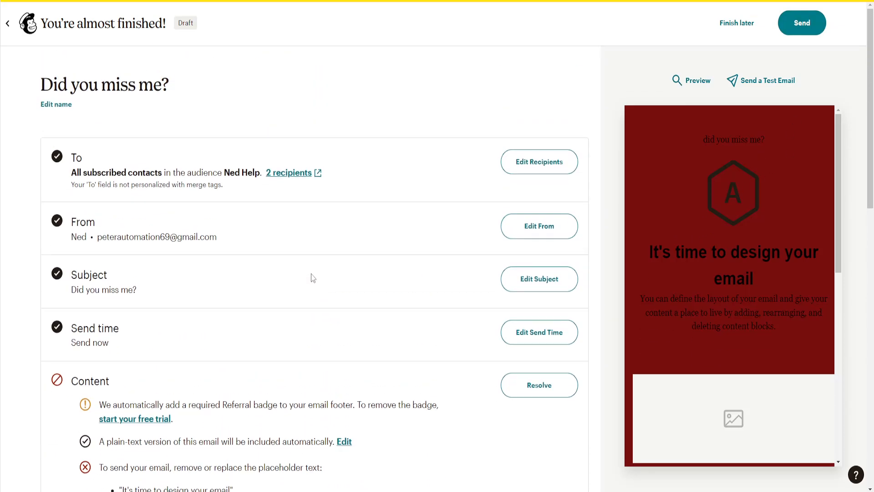
drag(68, 162, 272, 181)
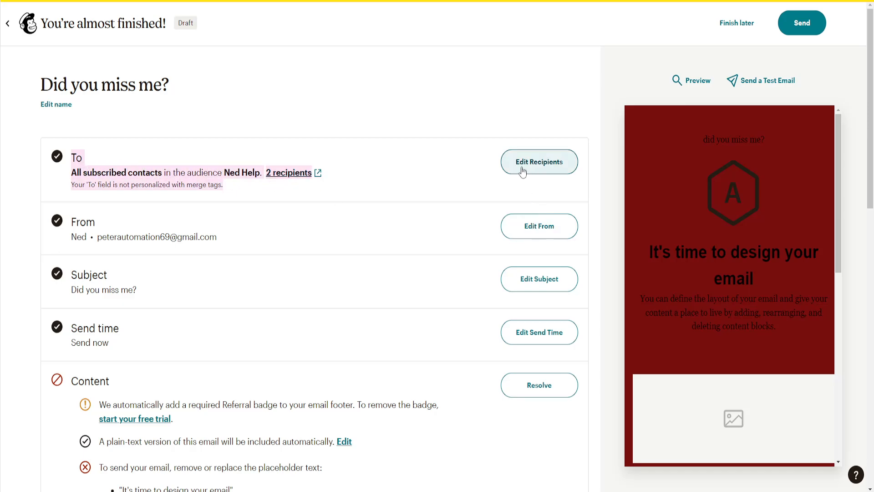
click(473, 175)
scroll(631, 144, down, 3)
scroll(631, 145, down, 4)
scroll(462, 172, down, 5)
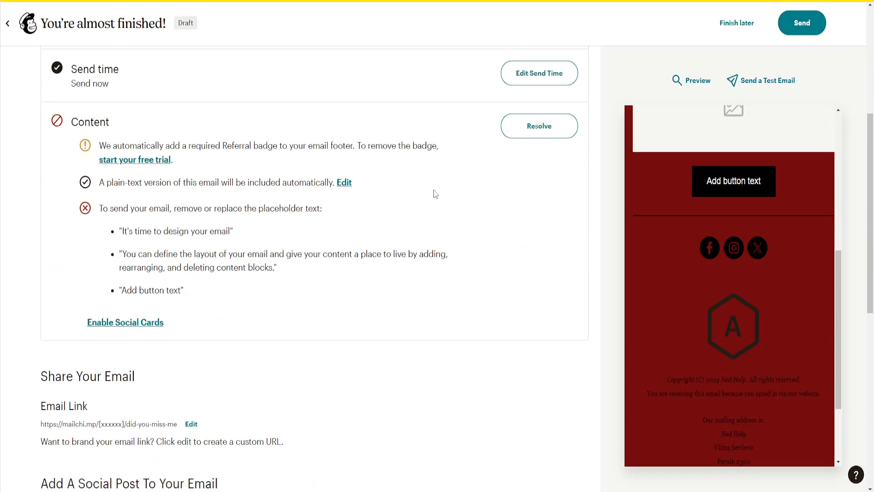
scroll(434, 194, up, 5)
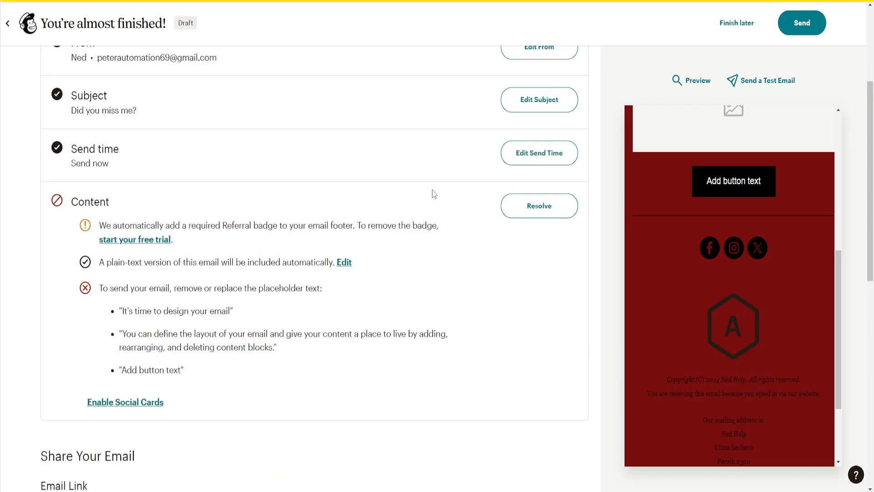
scroll(434, 194, down, 5)
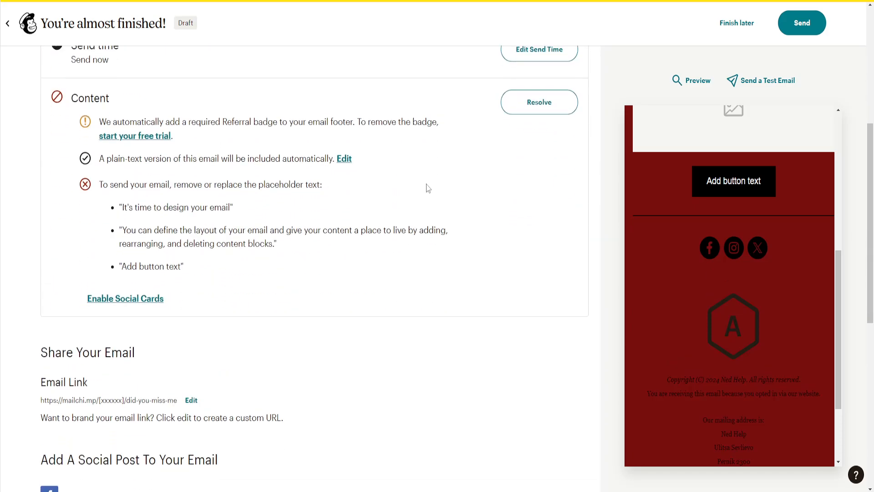